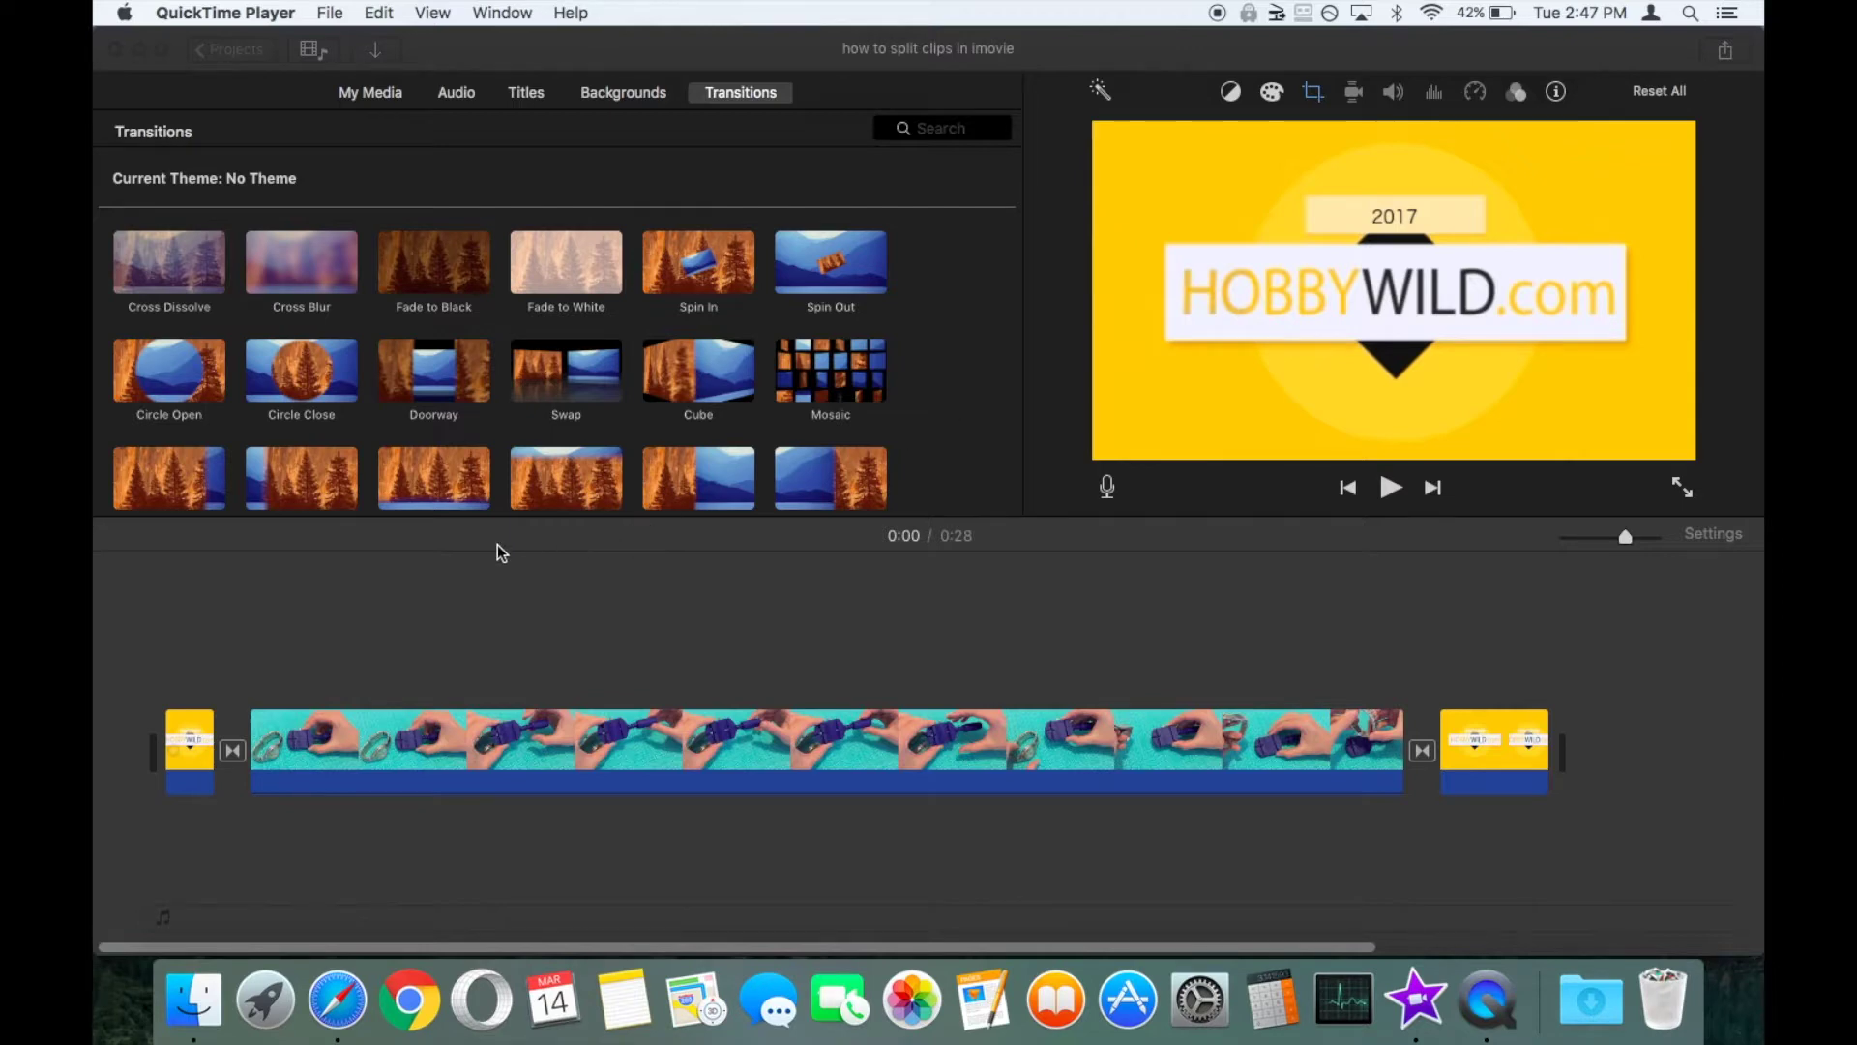
Cut the watch-tool clip with Cmd+B at 0:14 and again at 0:19, leaving three parts.
click(392, 663)
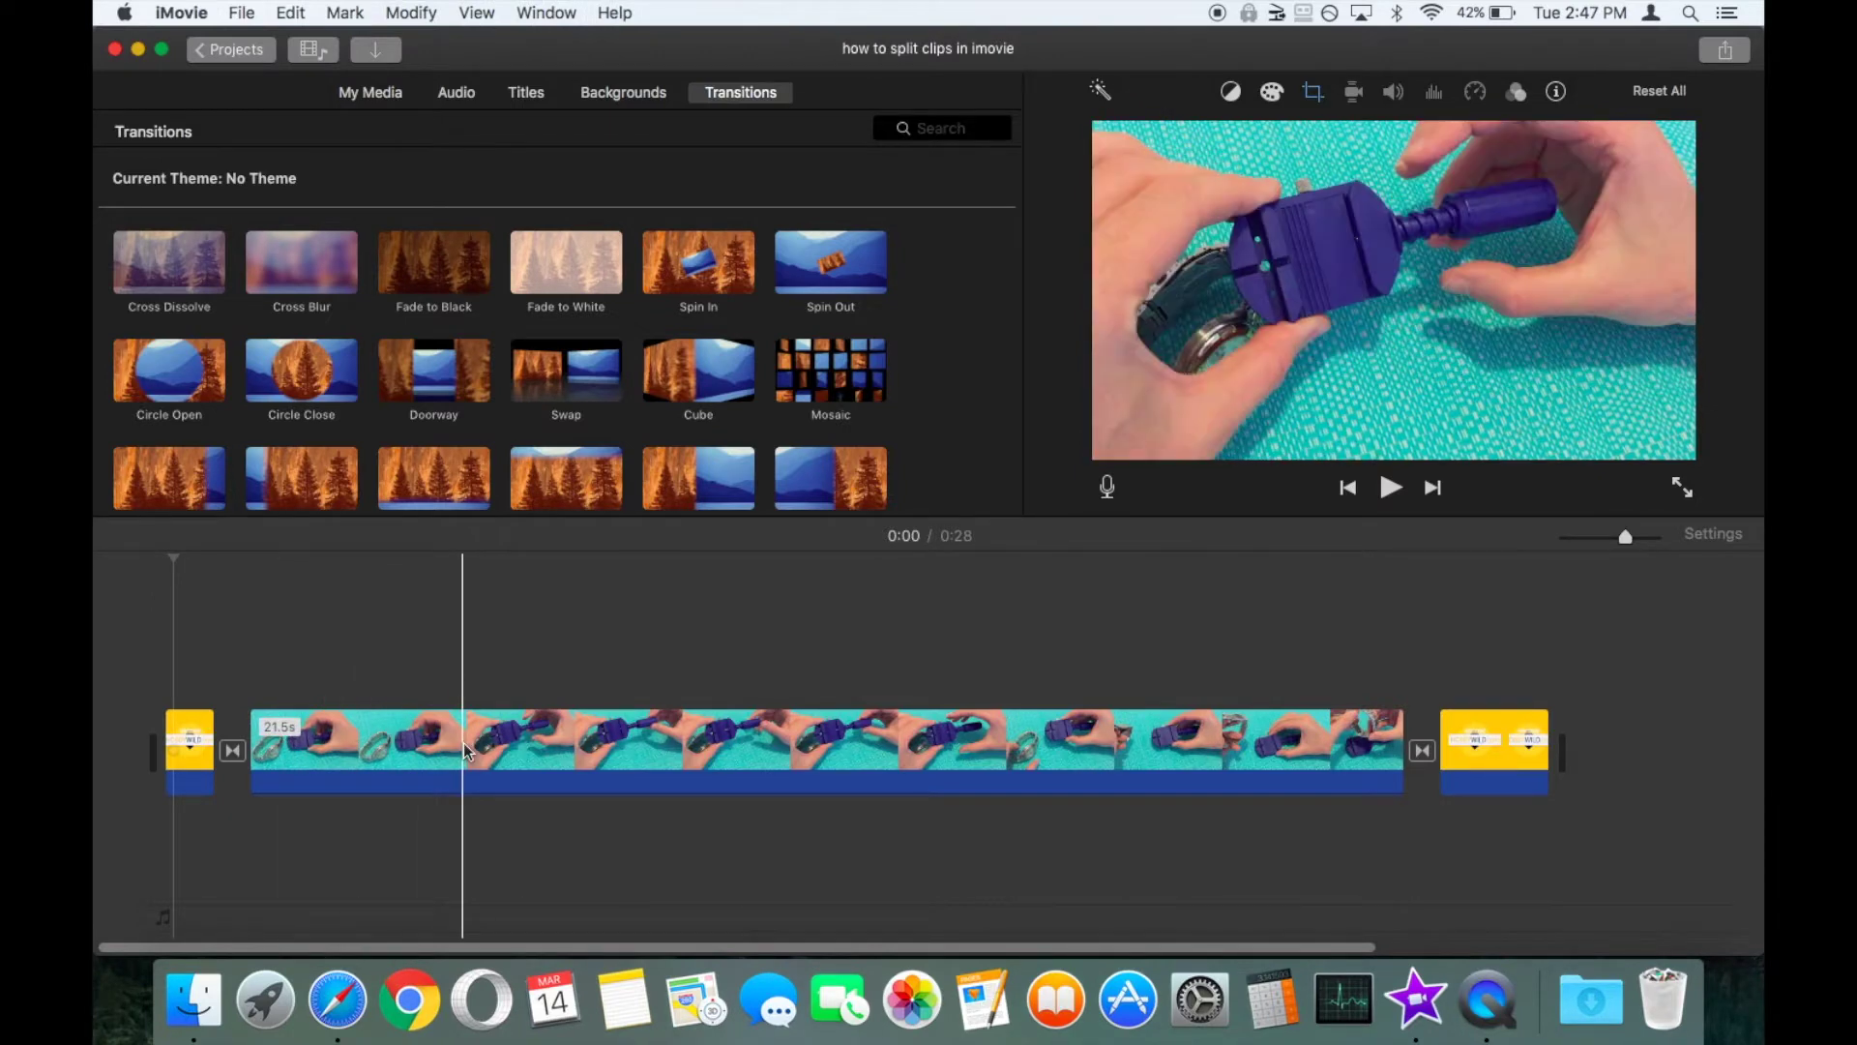
click(897, 726)
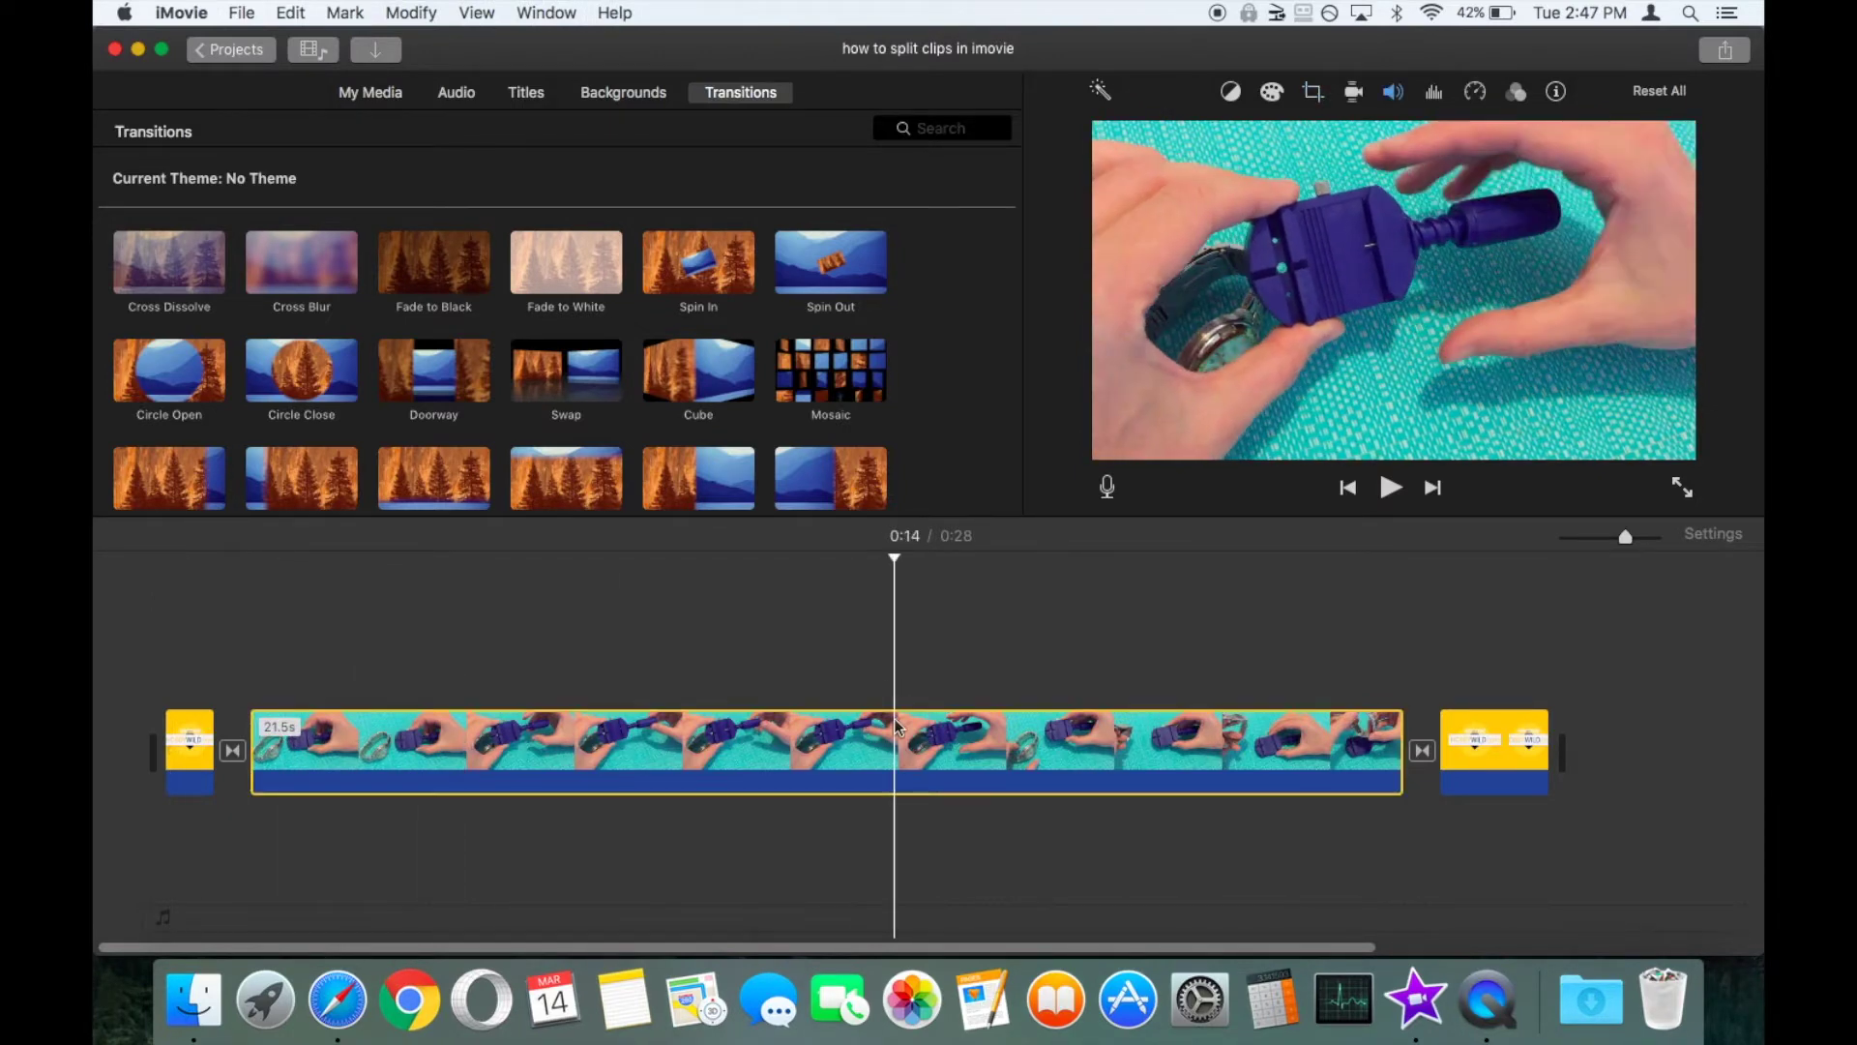
key(super+b)
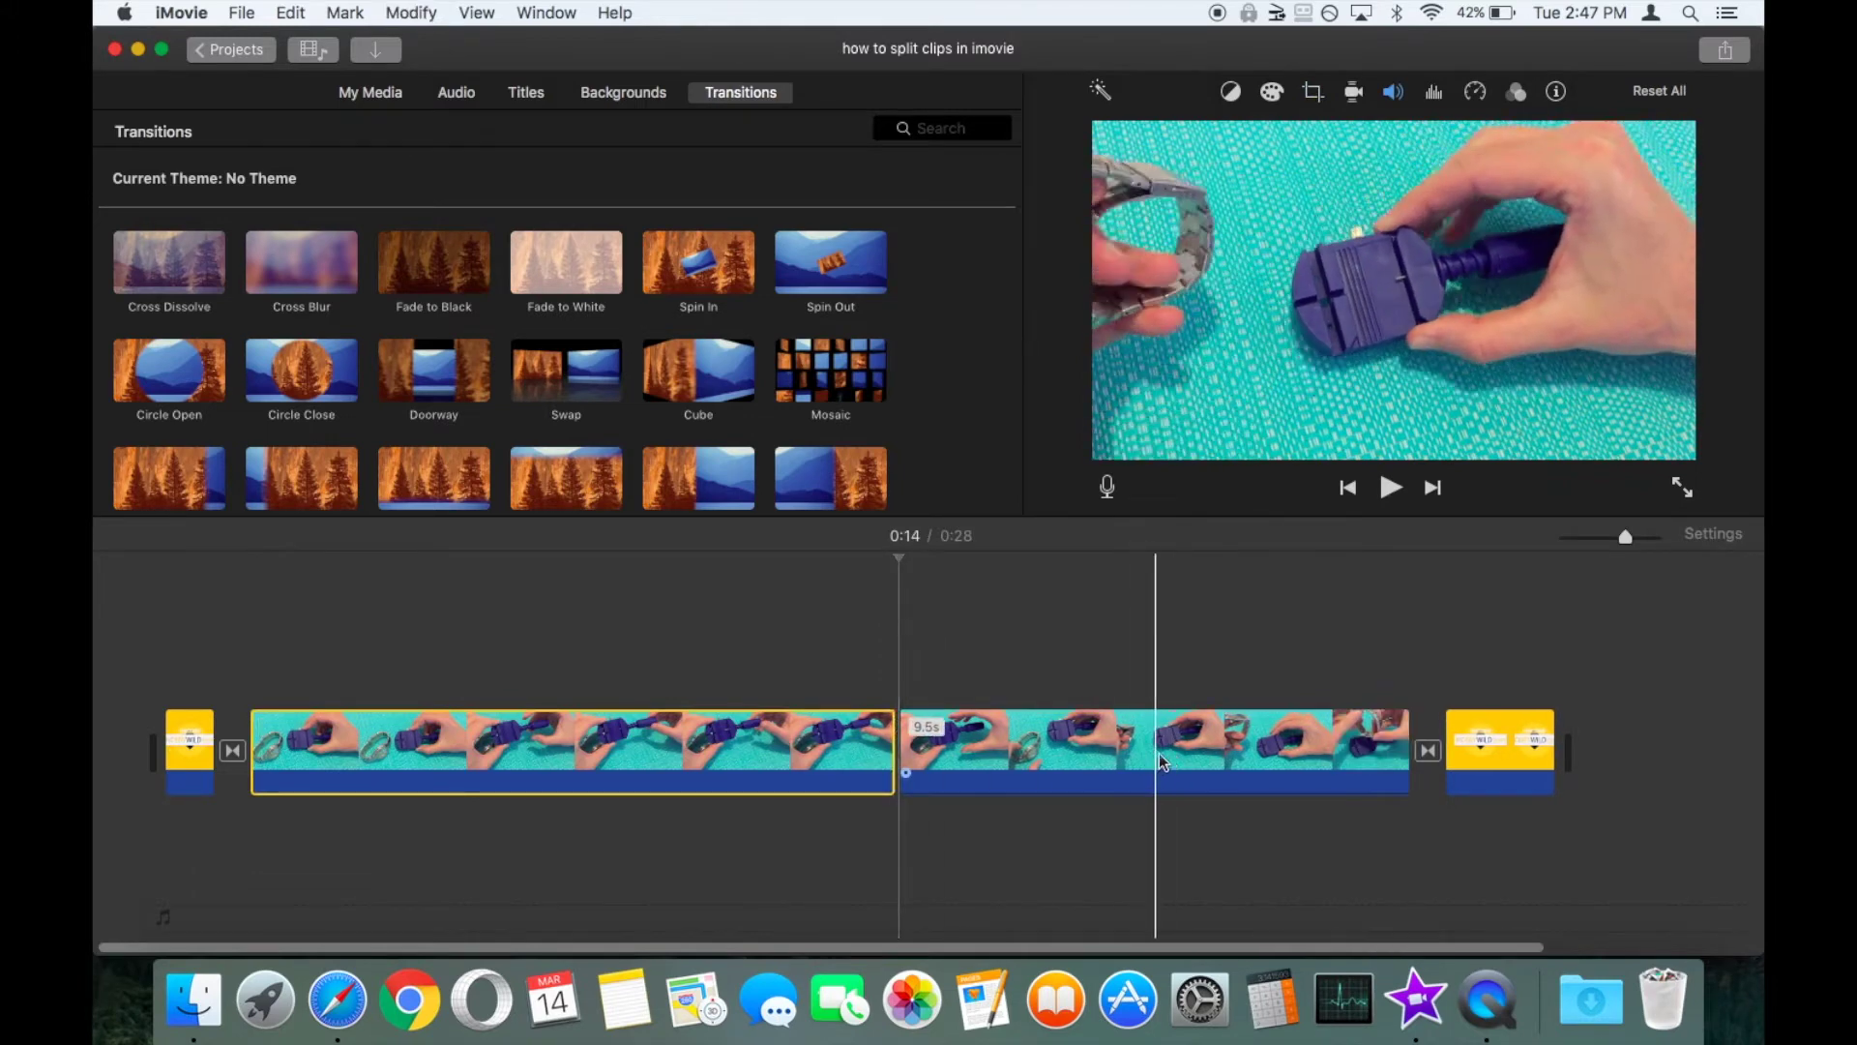
click(1192, 750)
key(super+b)
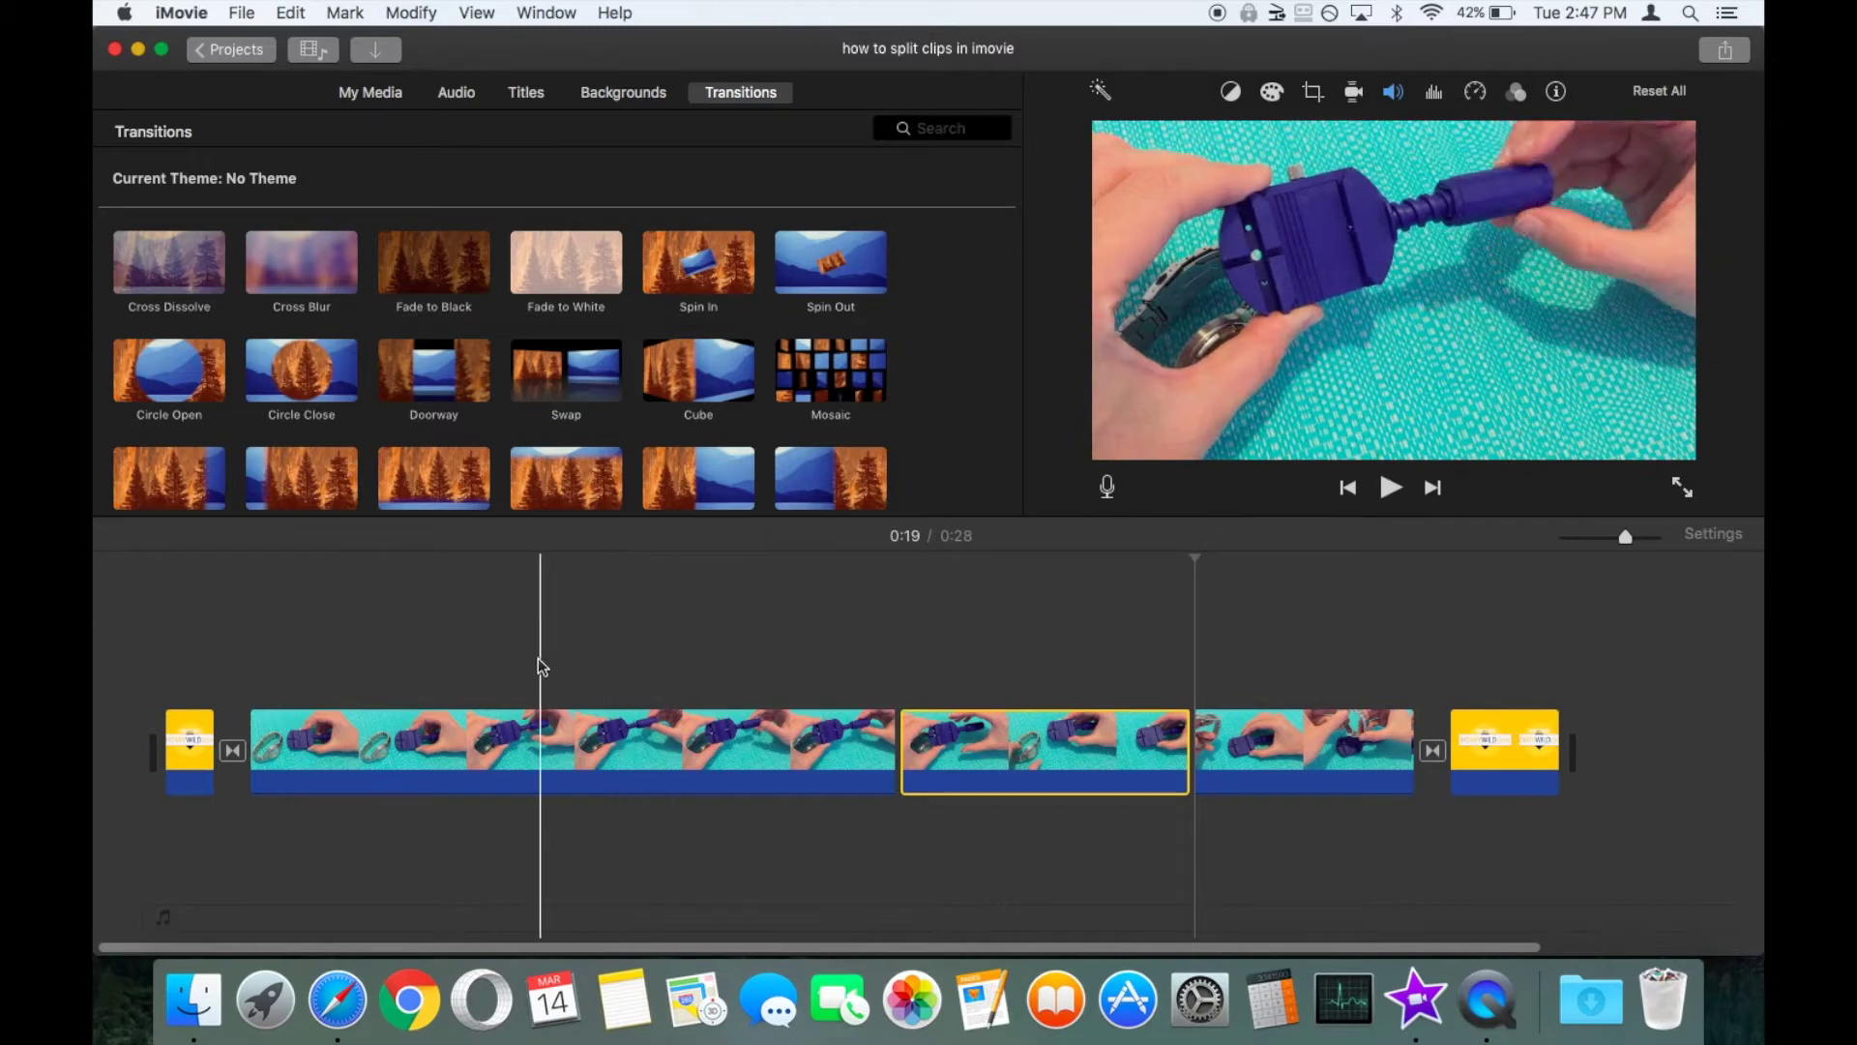
click(440, 743)
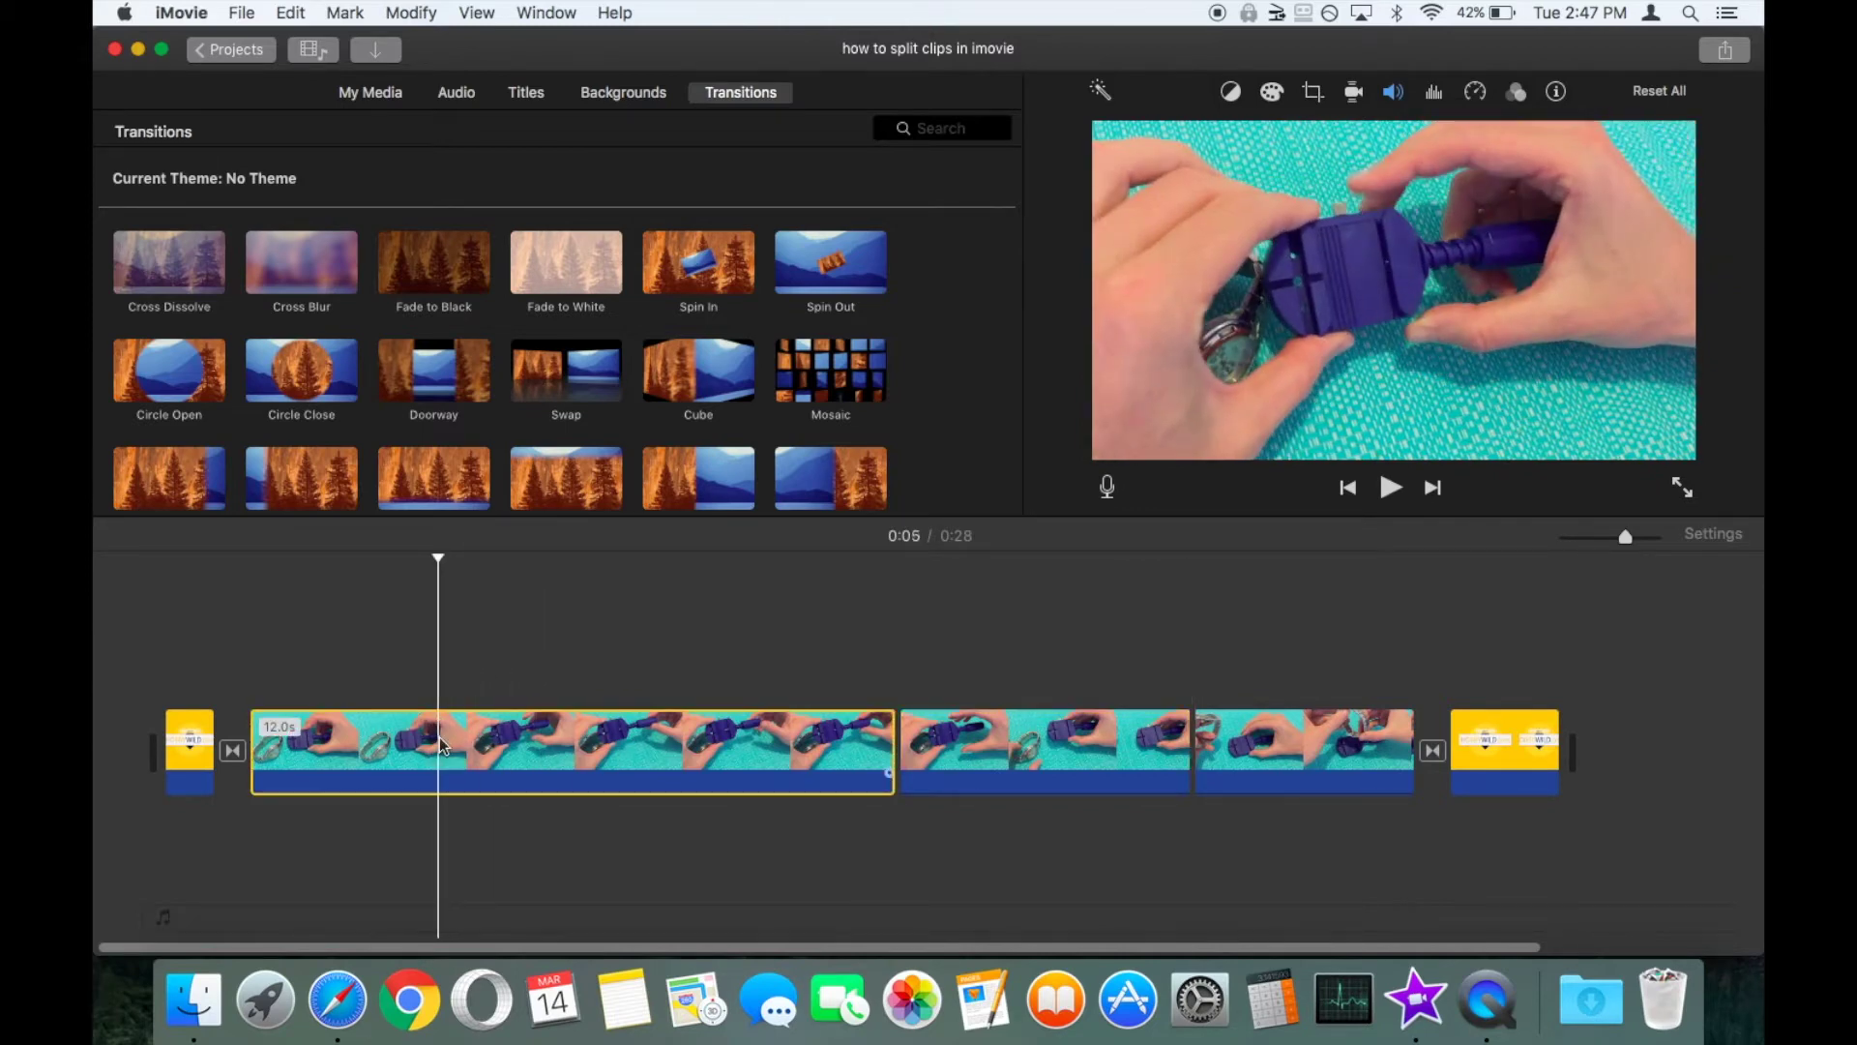
Apply 20x Fast Forward to the first part and drag its edge out toward 4.4 seconds.
click(423, 10)
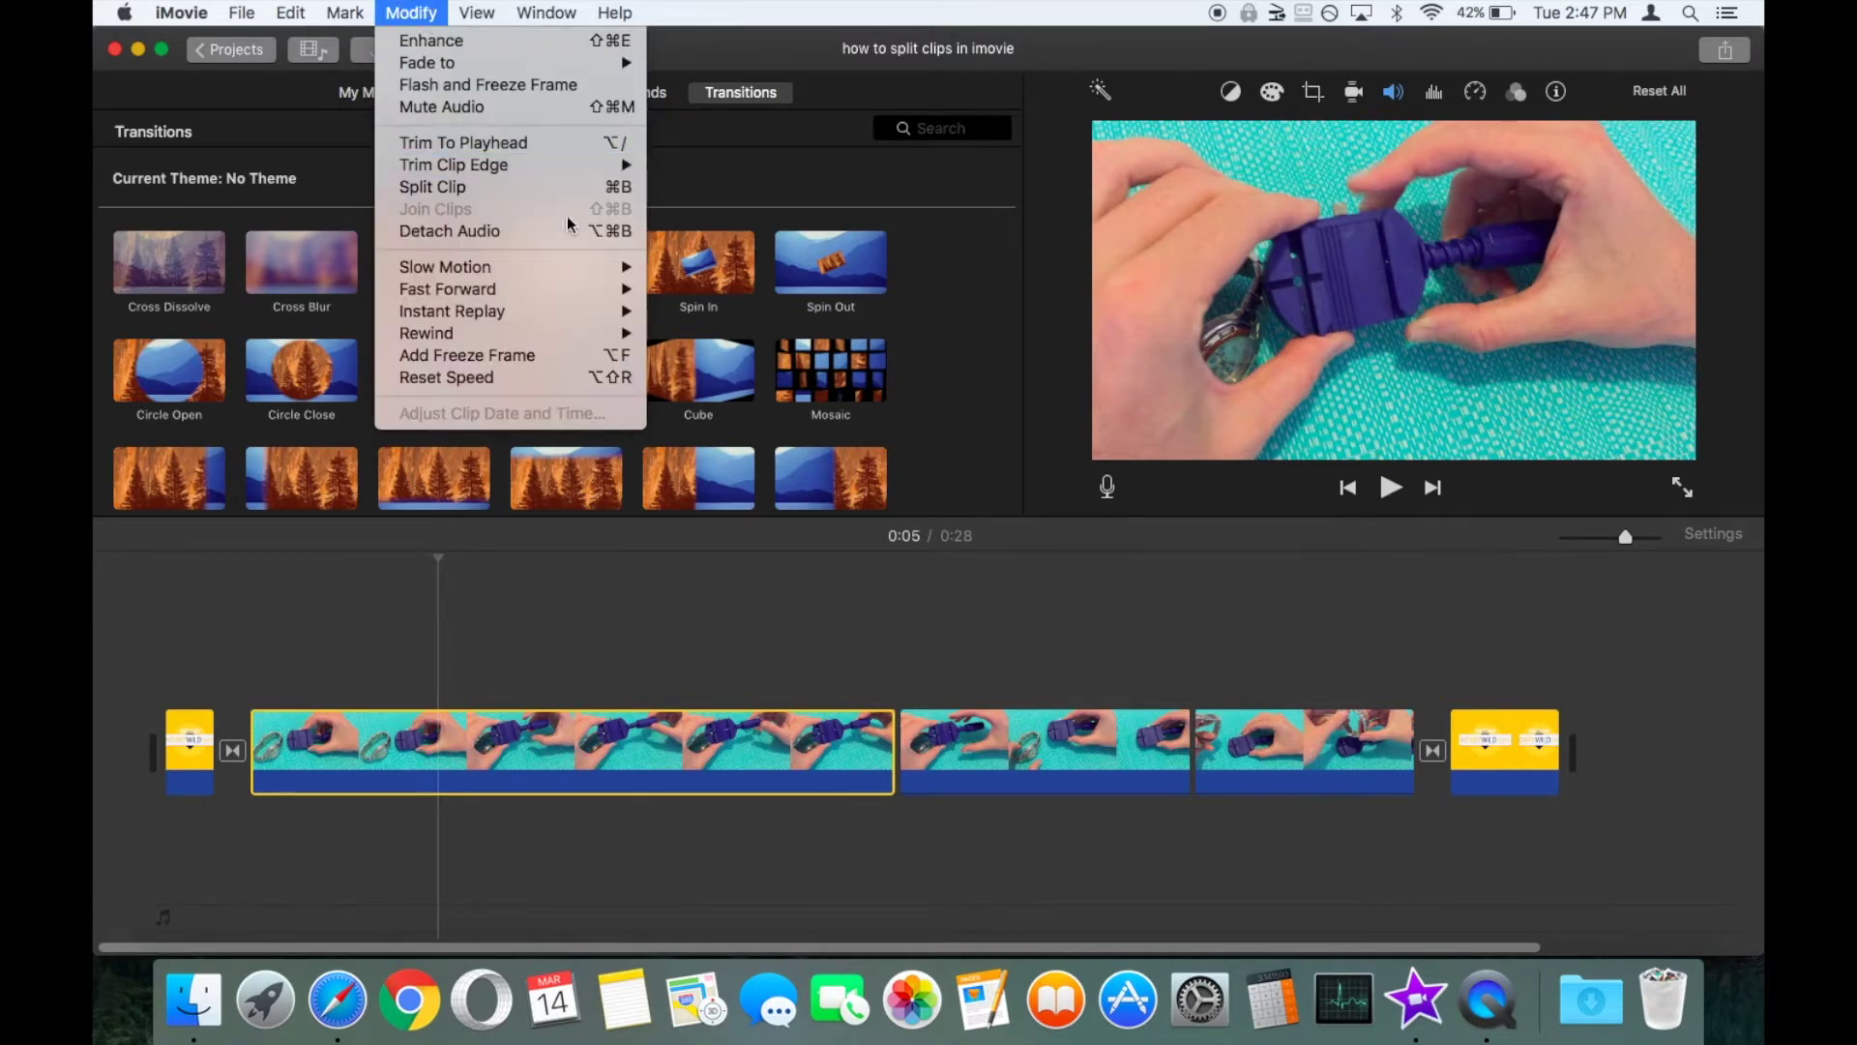
mouse_move(597, 294)
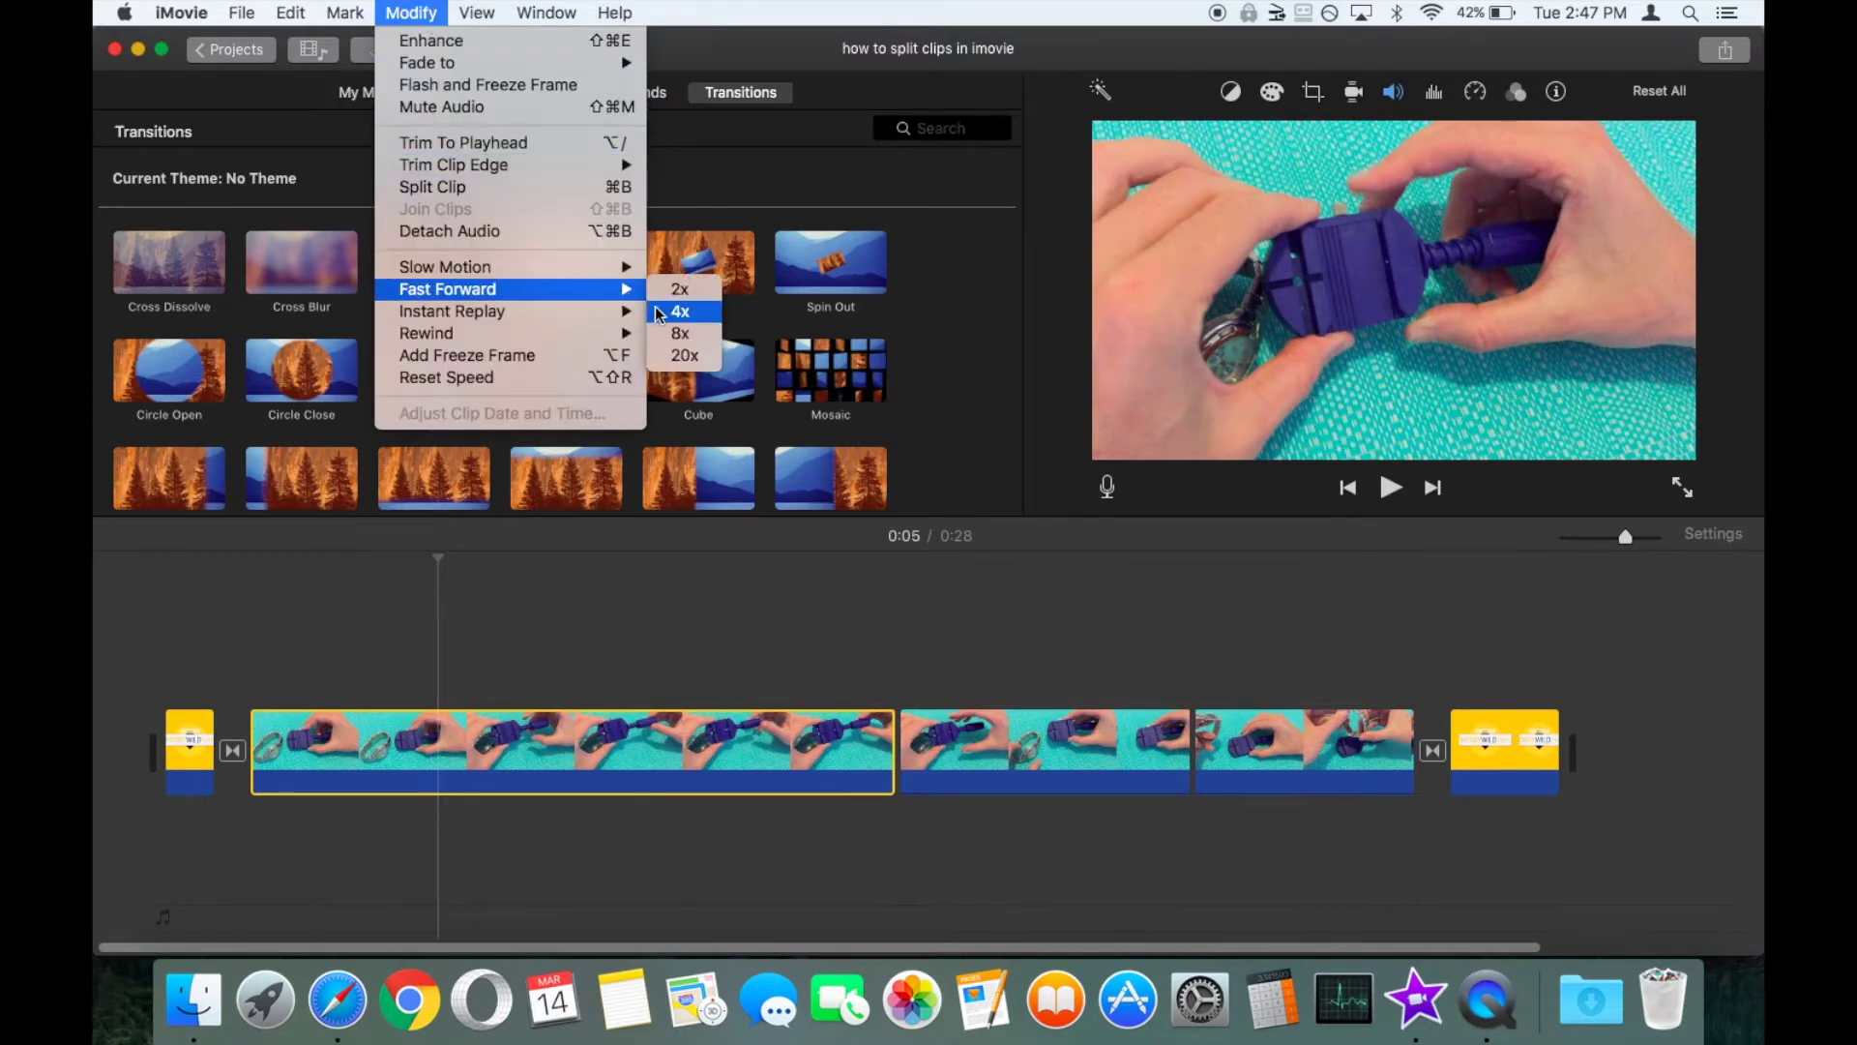
click(678, 356)
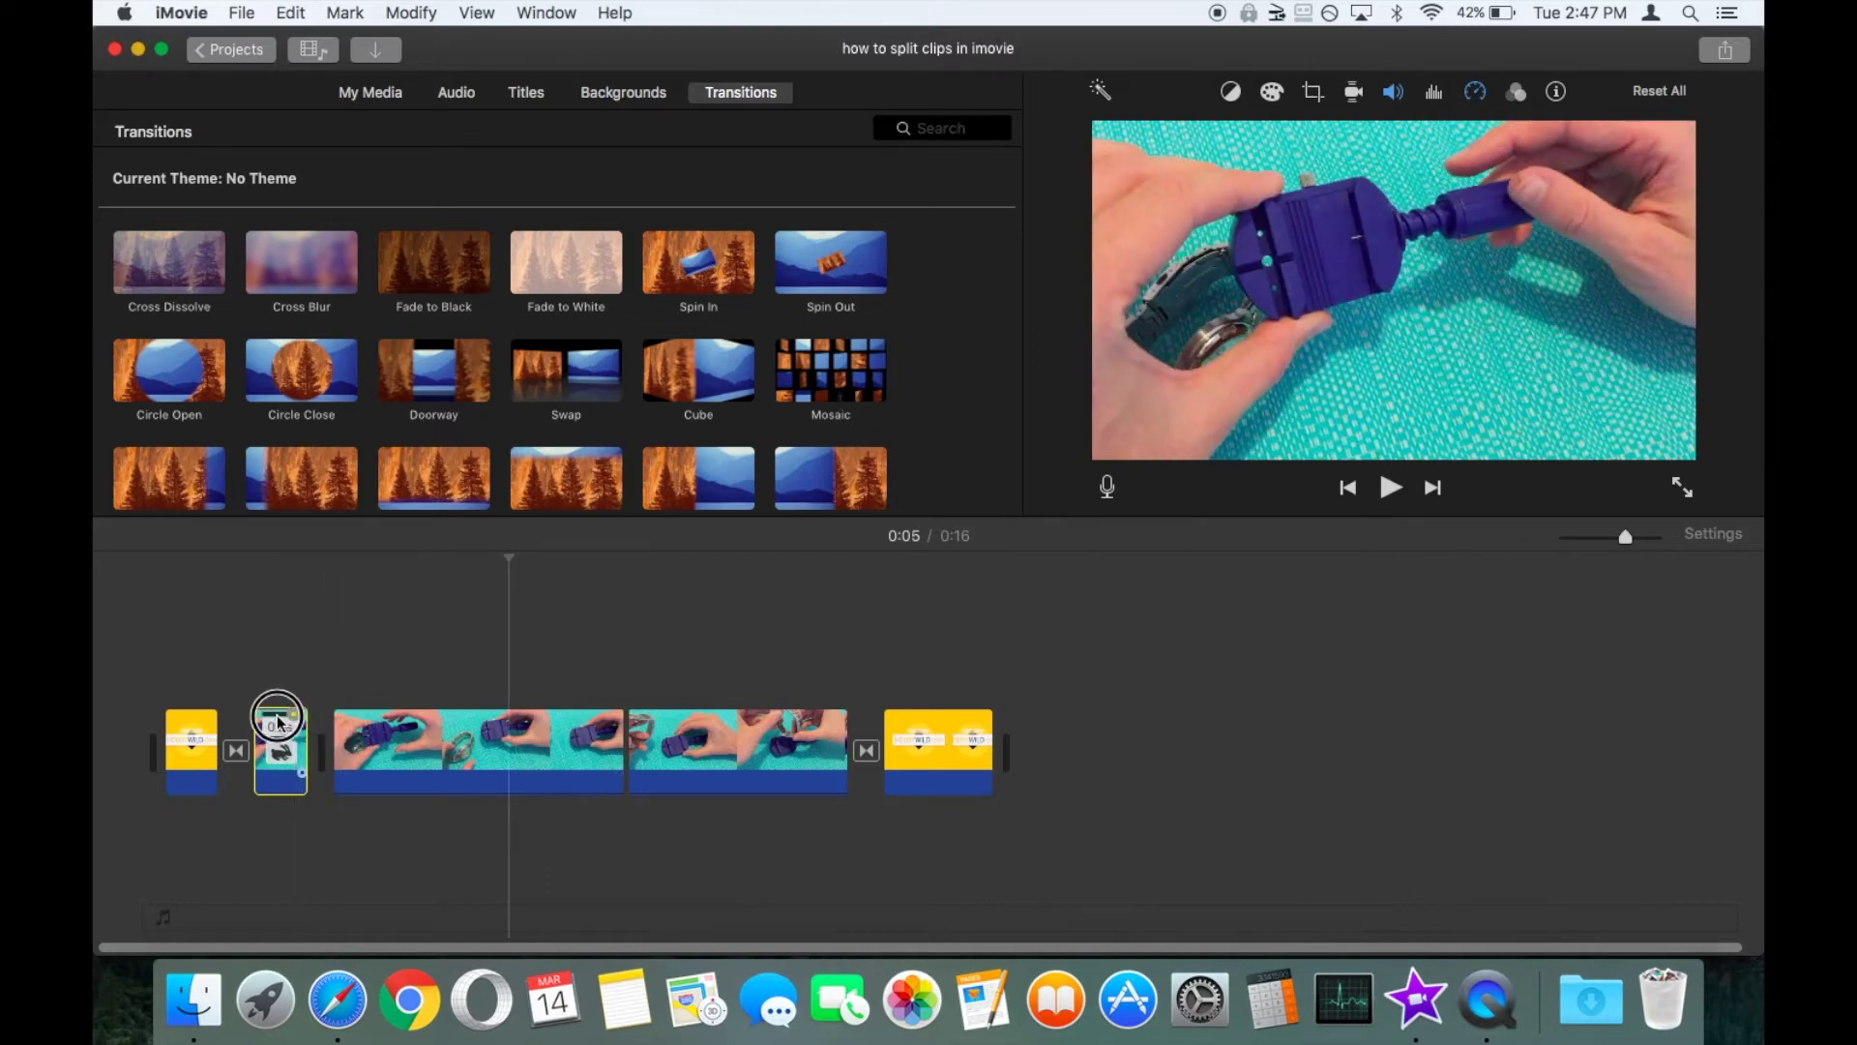
drag(339, 725, 414, 710)
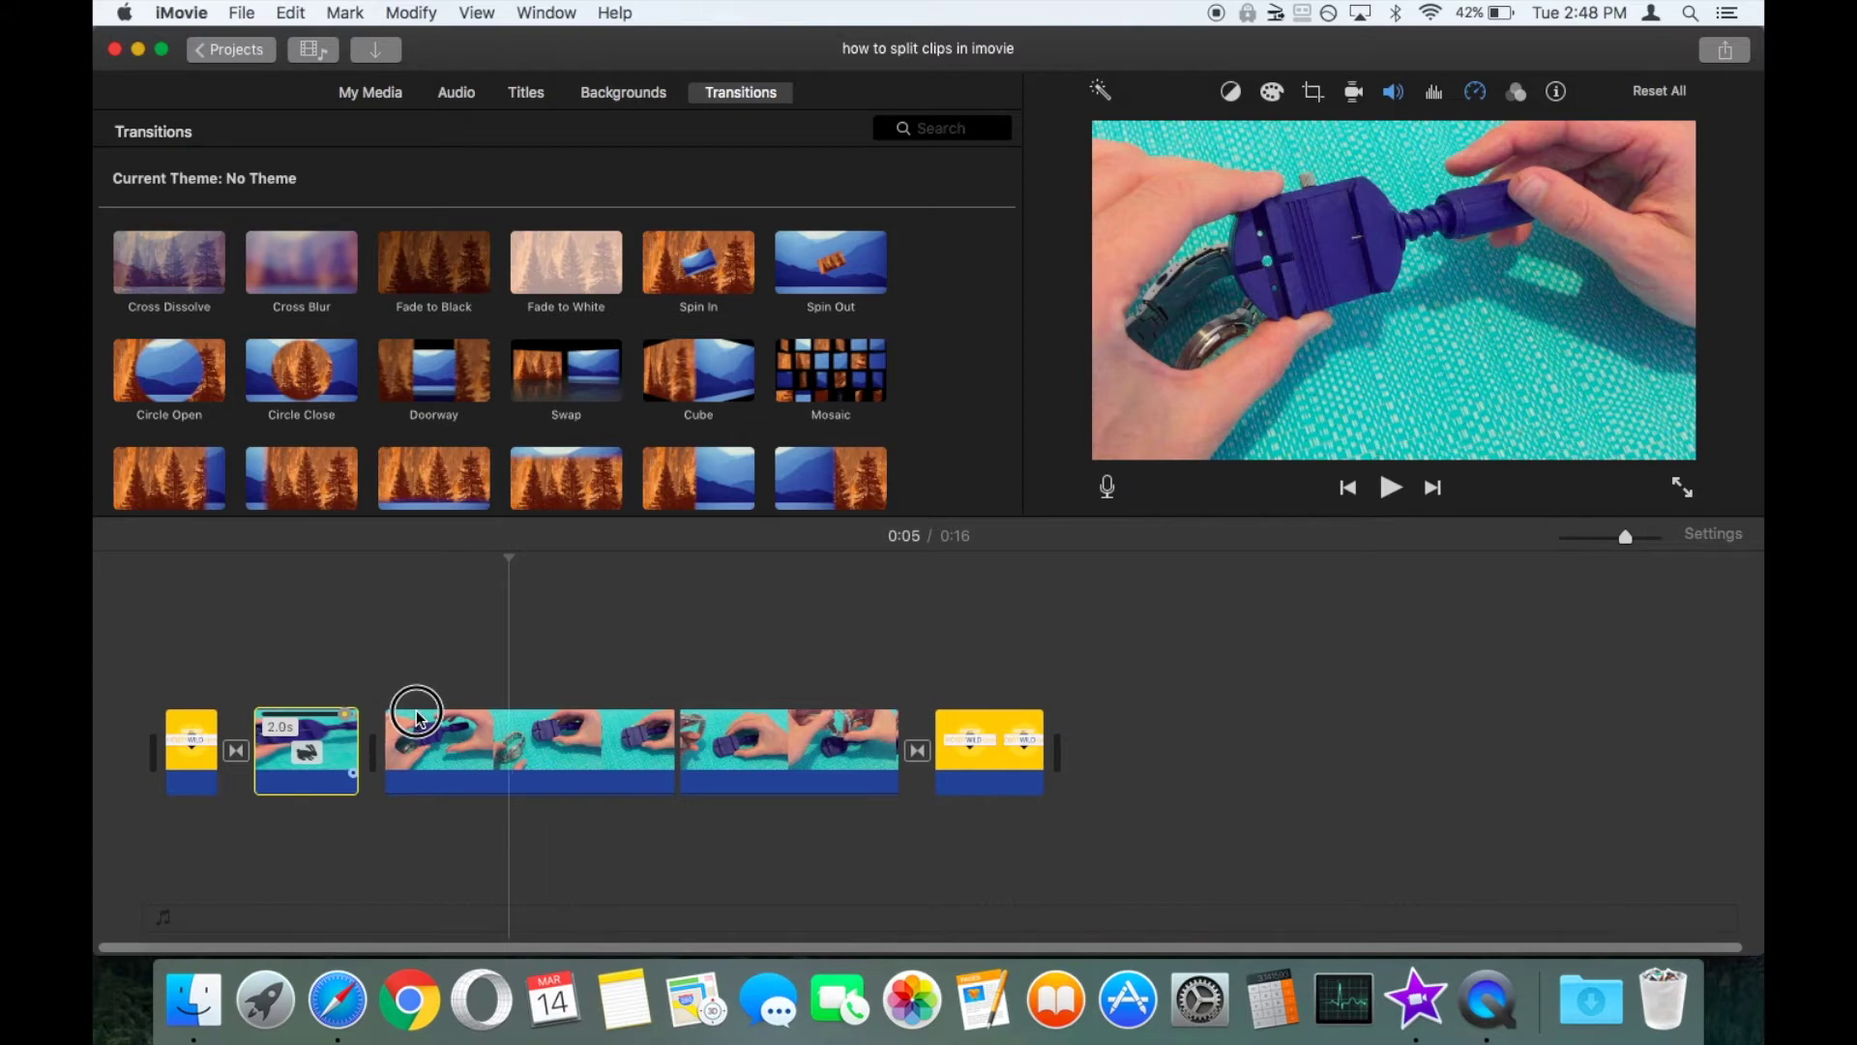
Trim the middle part's end from 3.8 down to 2.2 seconds.
click(535, 747)
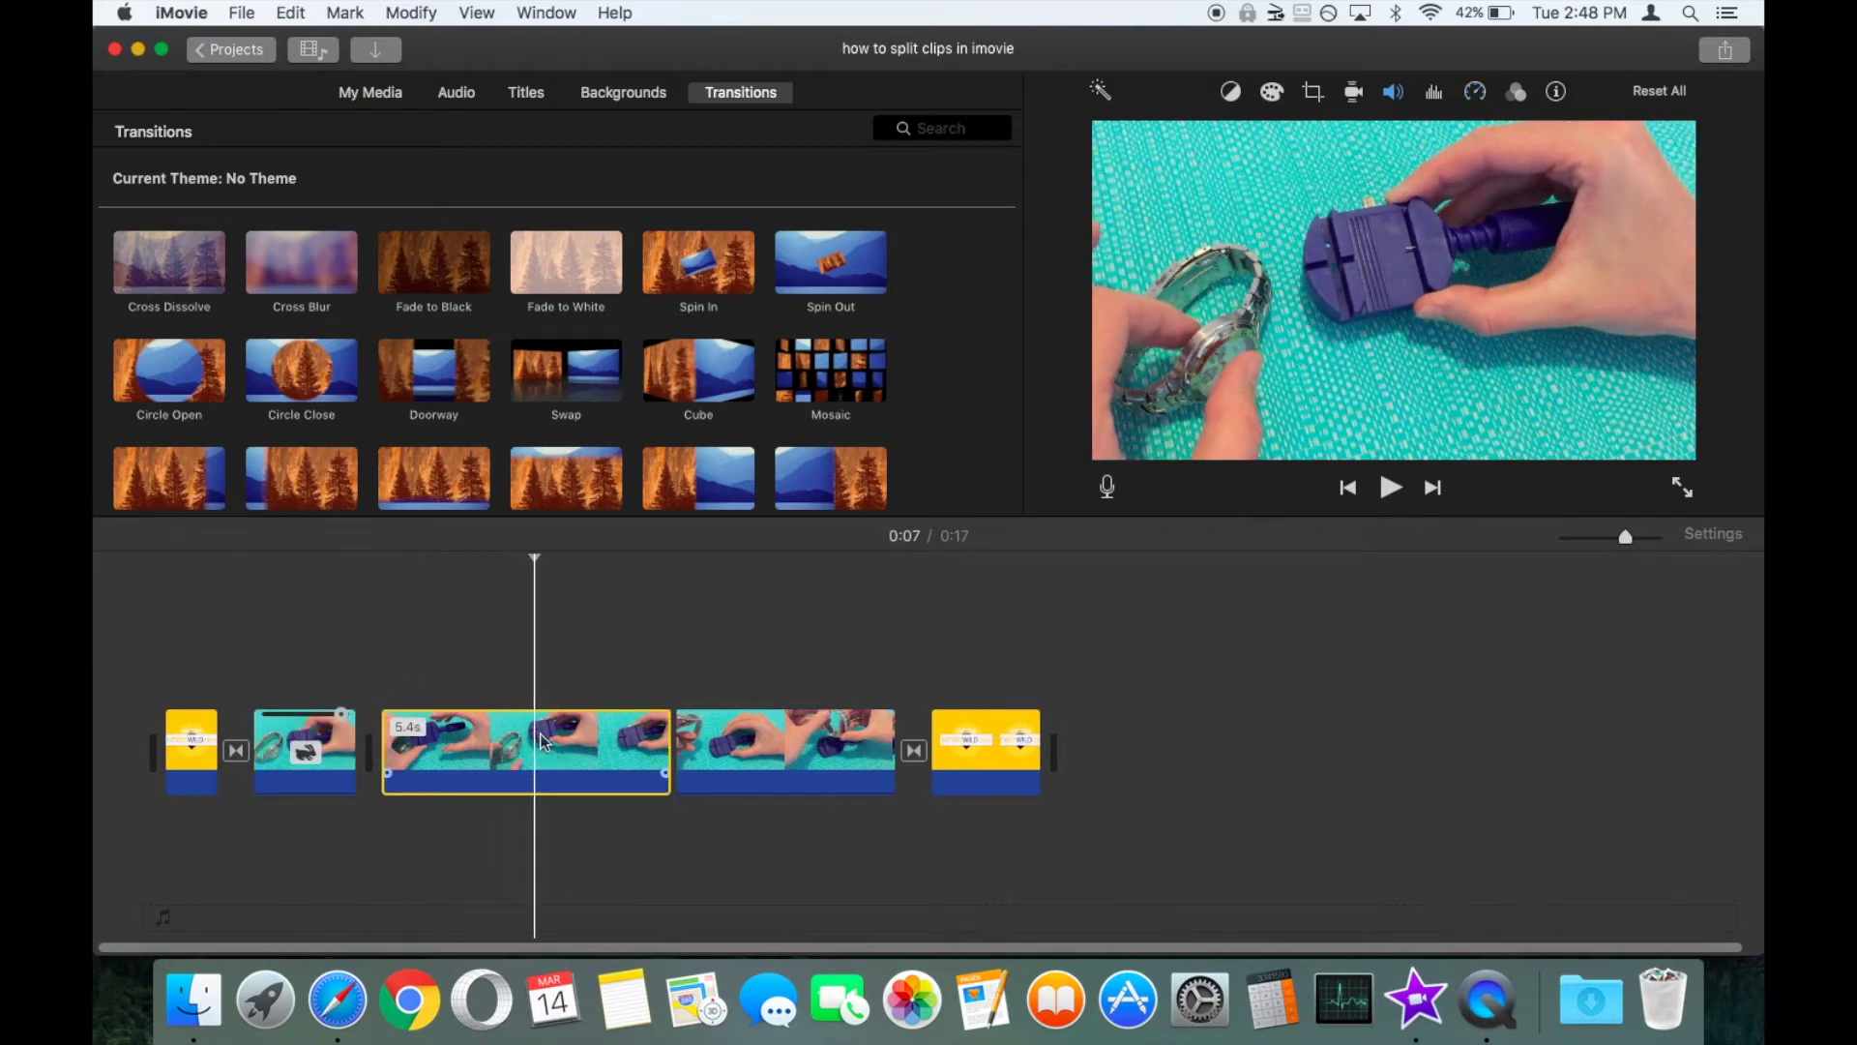
click(676, 738)
click(635, 745)
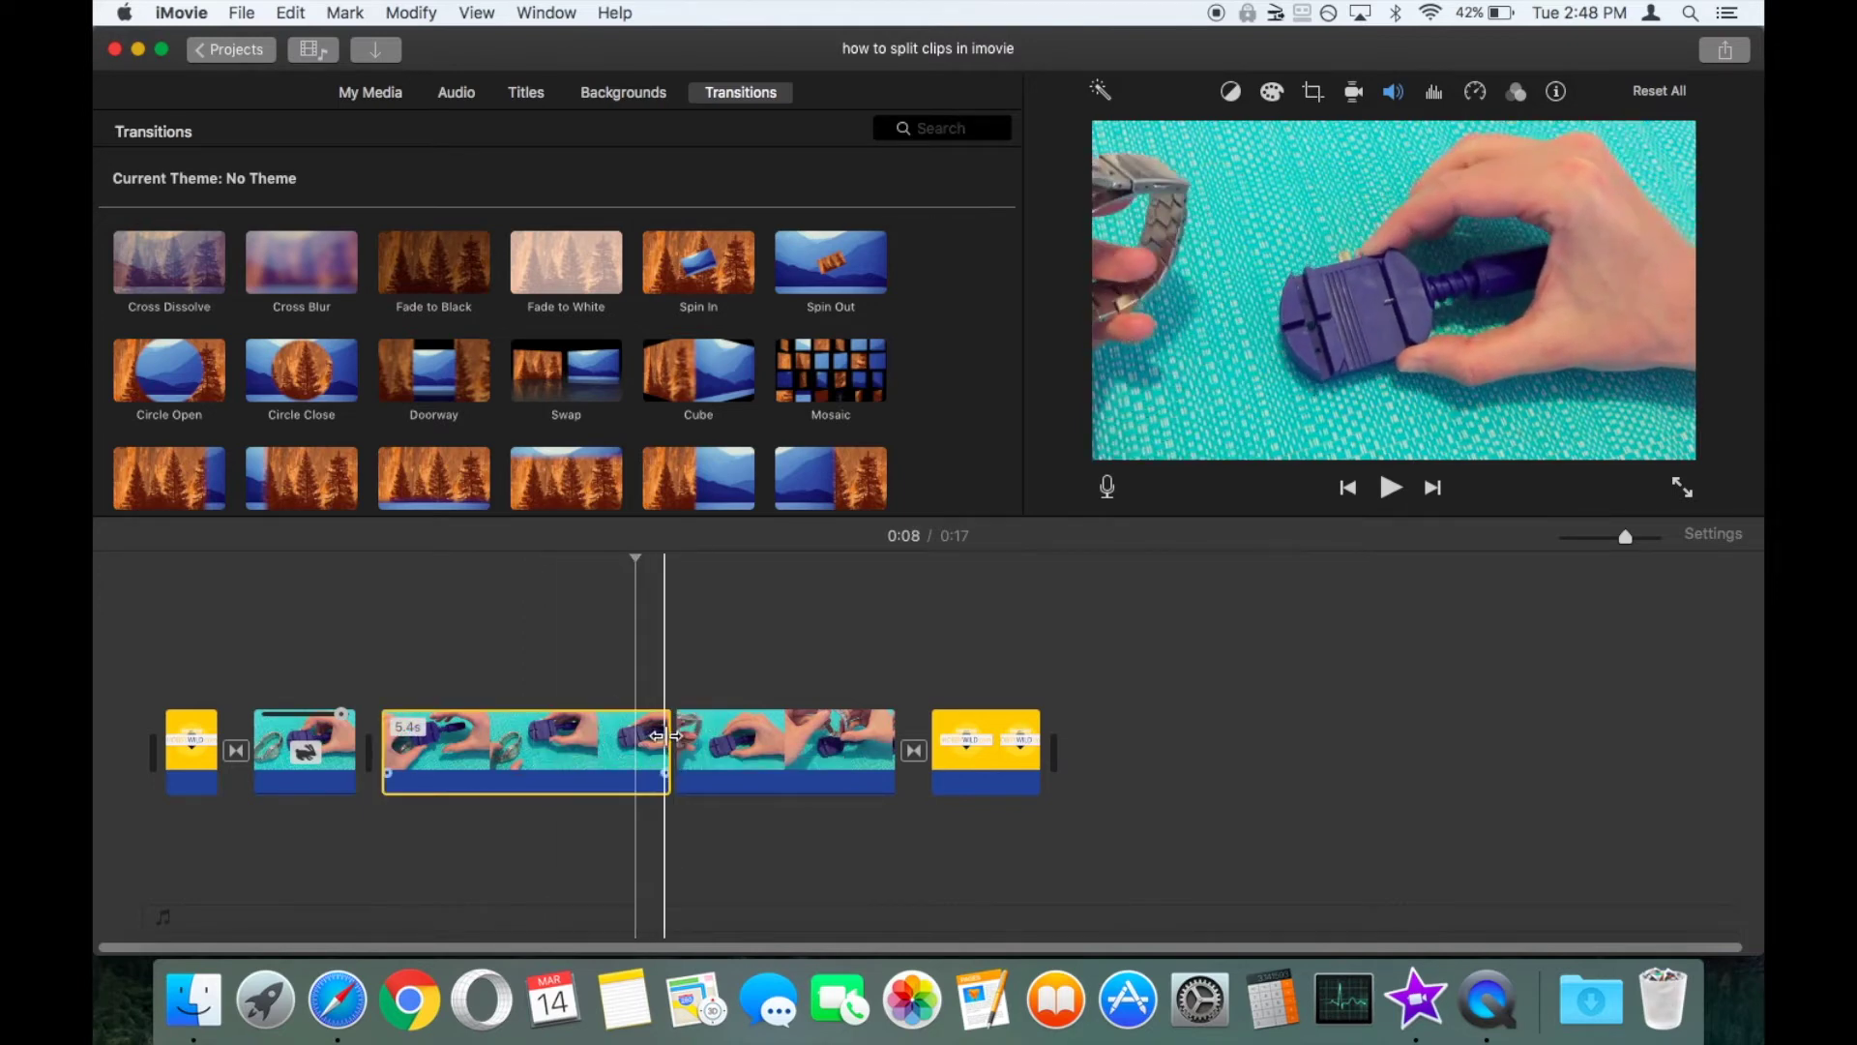
drag(666, 735, 496, 756)
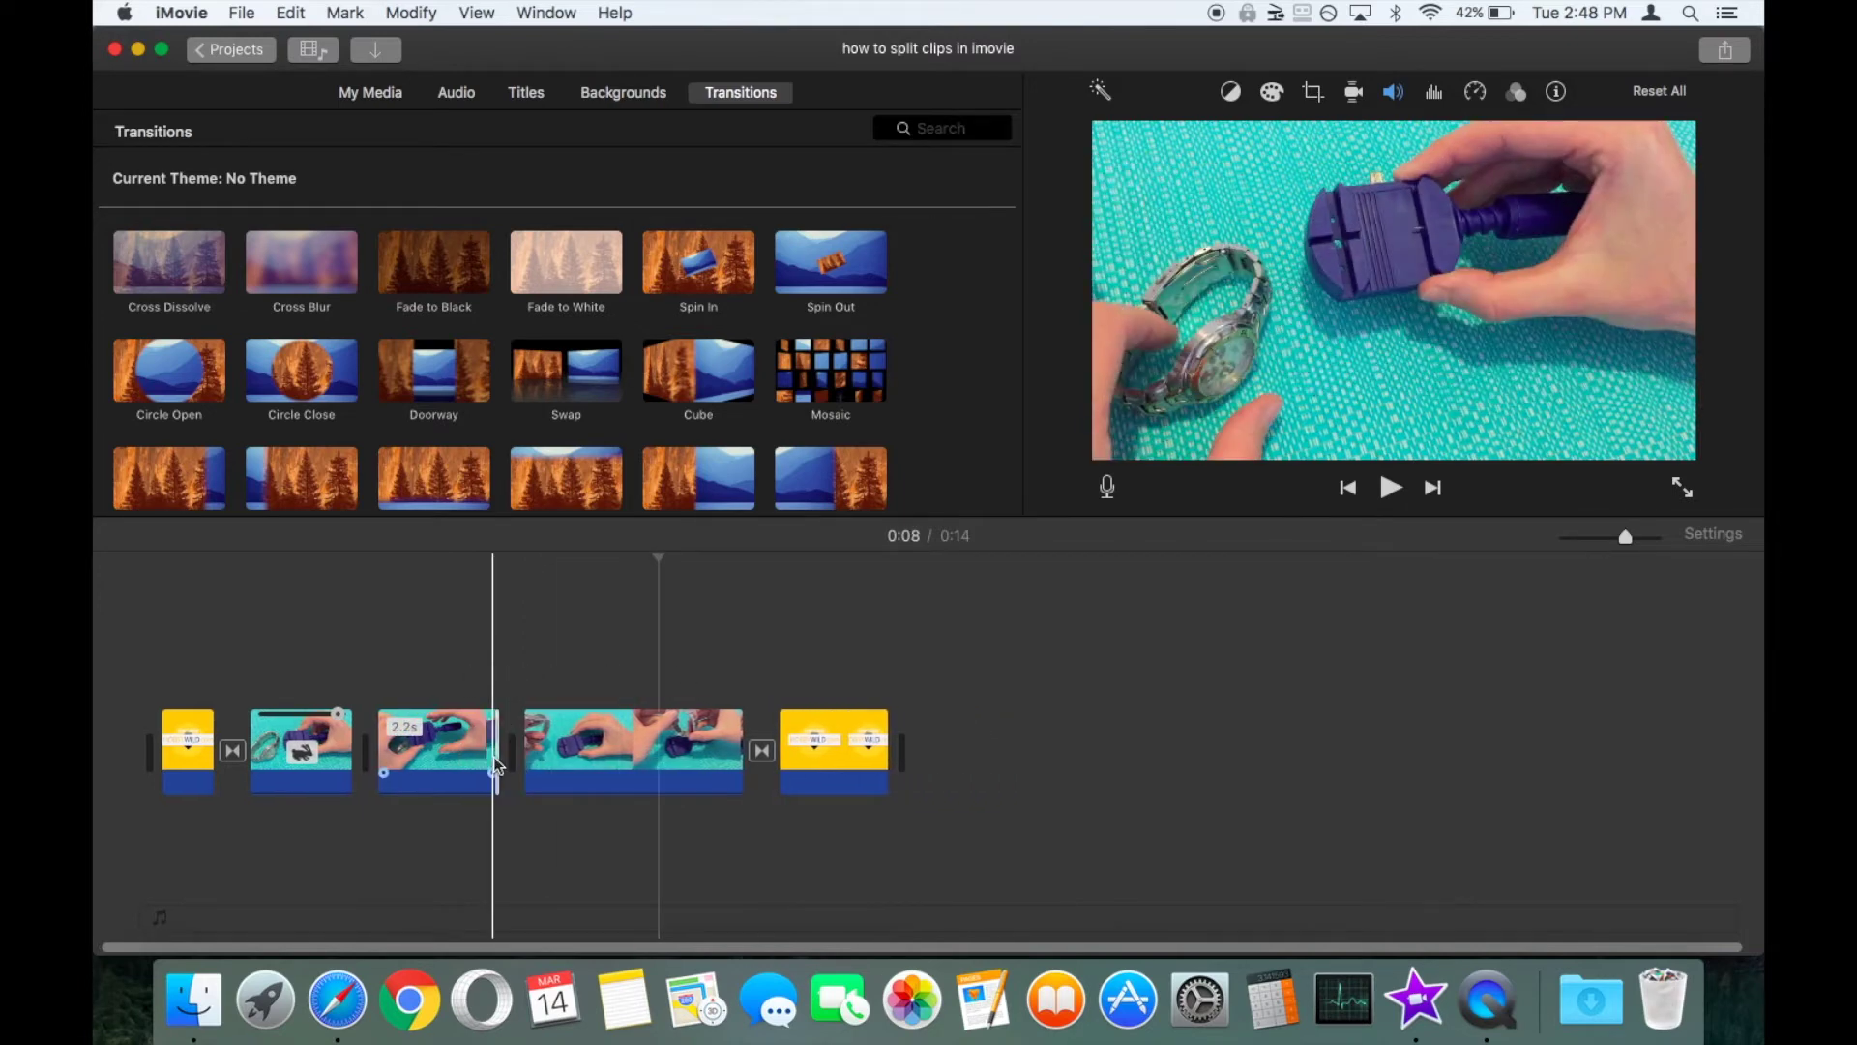
click(461, 745)
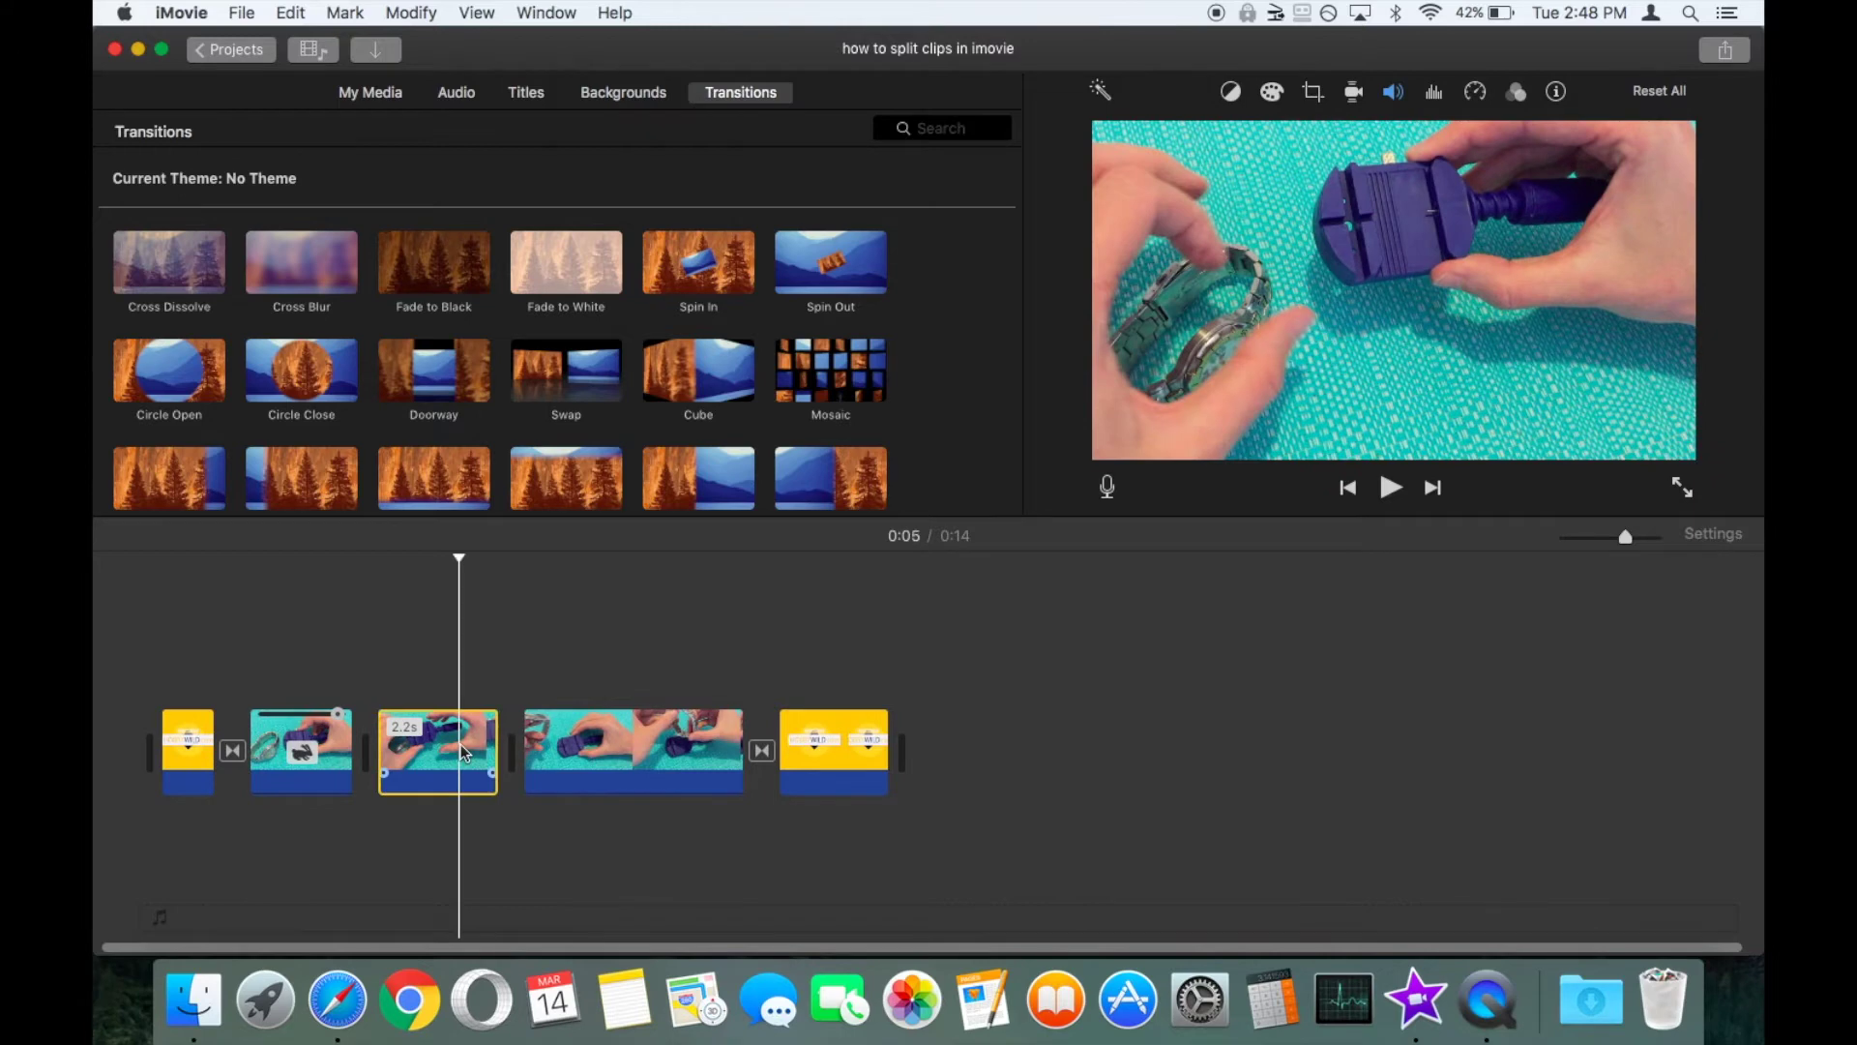
Apply 25% Slow Motion to the middle part and stretch it to about 9.4 seconds.
click(411, 13)
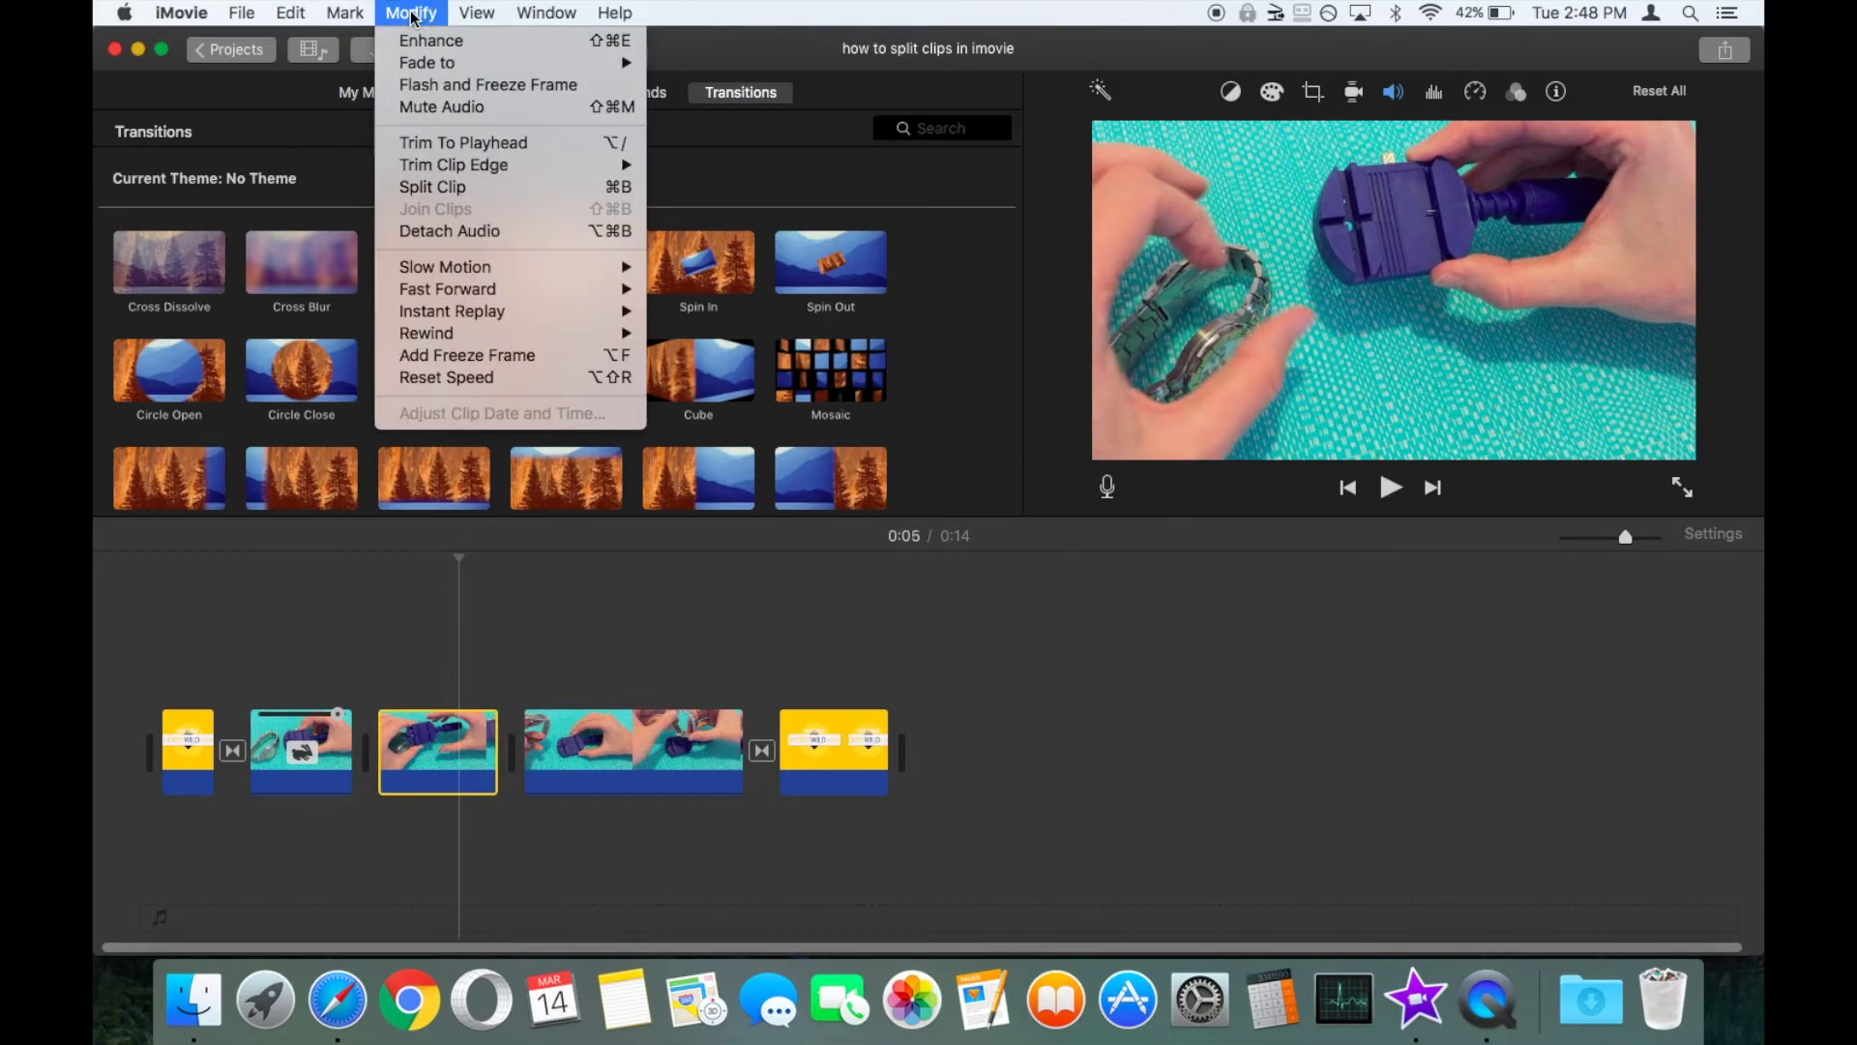
mouse_move(549, 270)
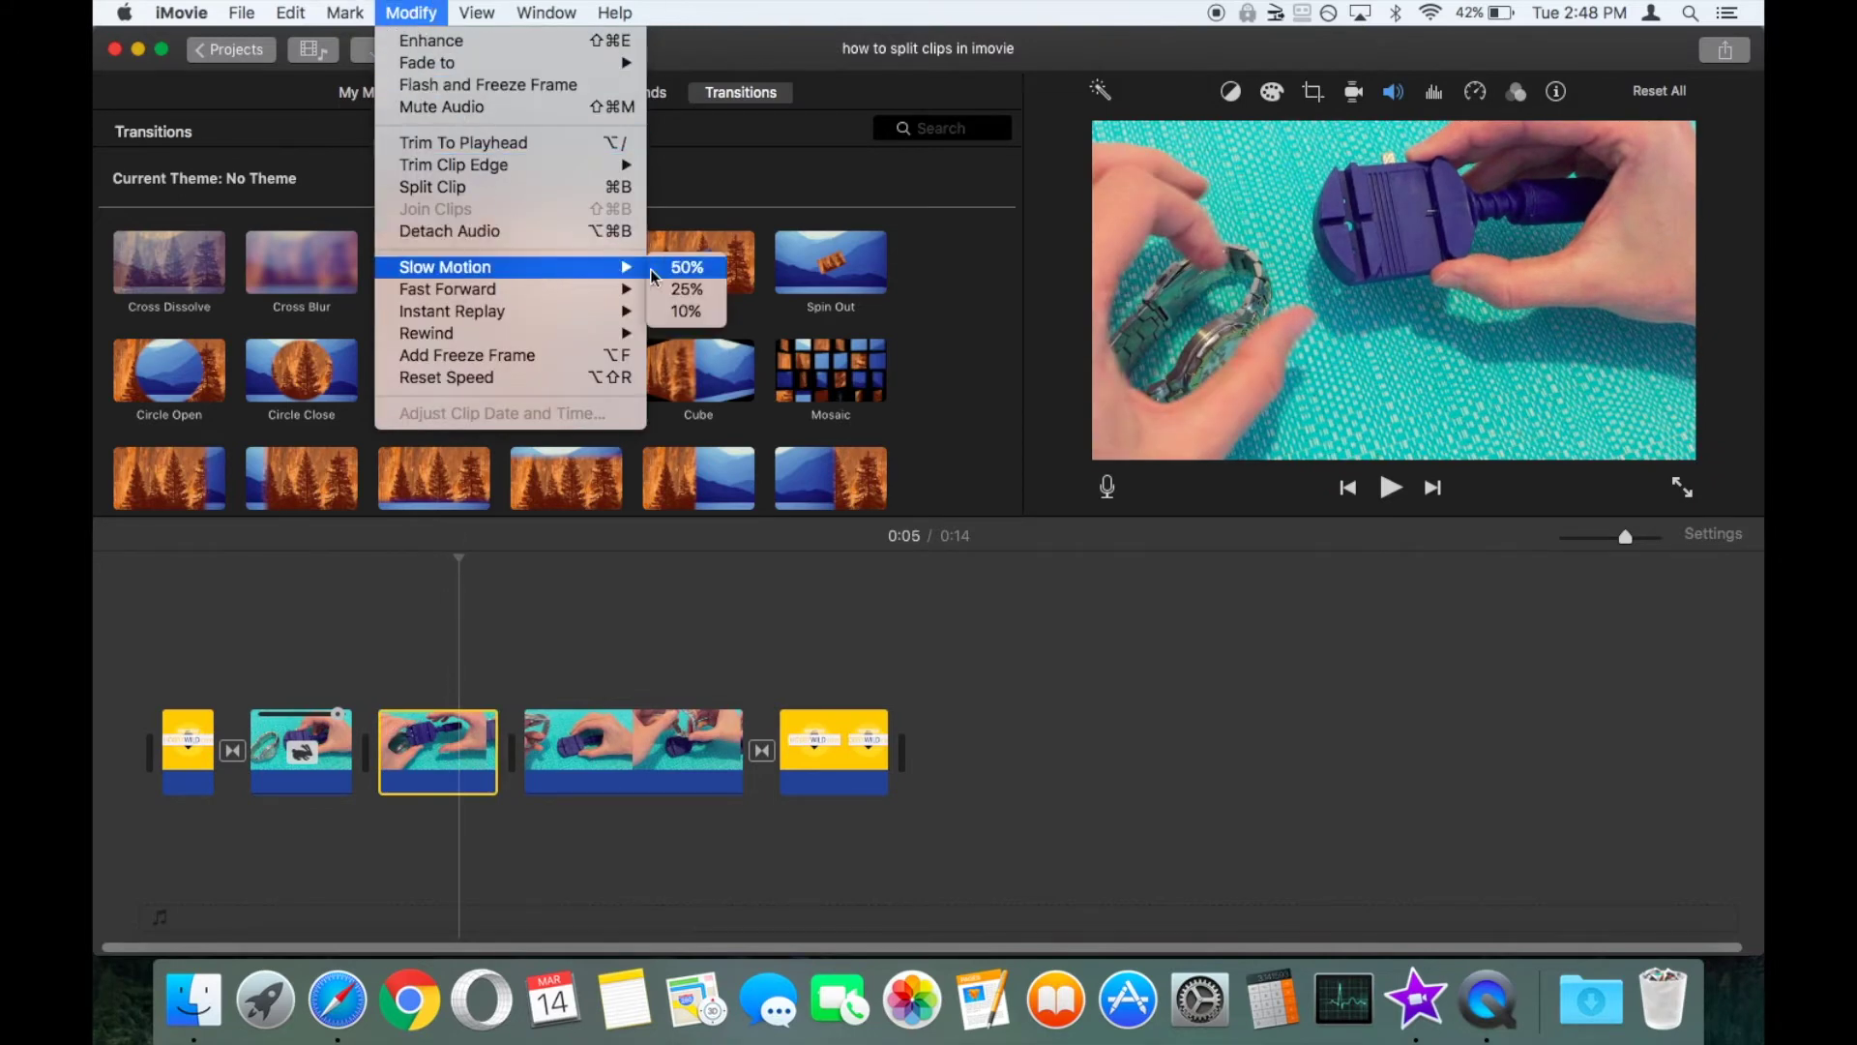
click(682, 290)
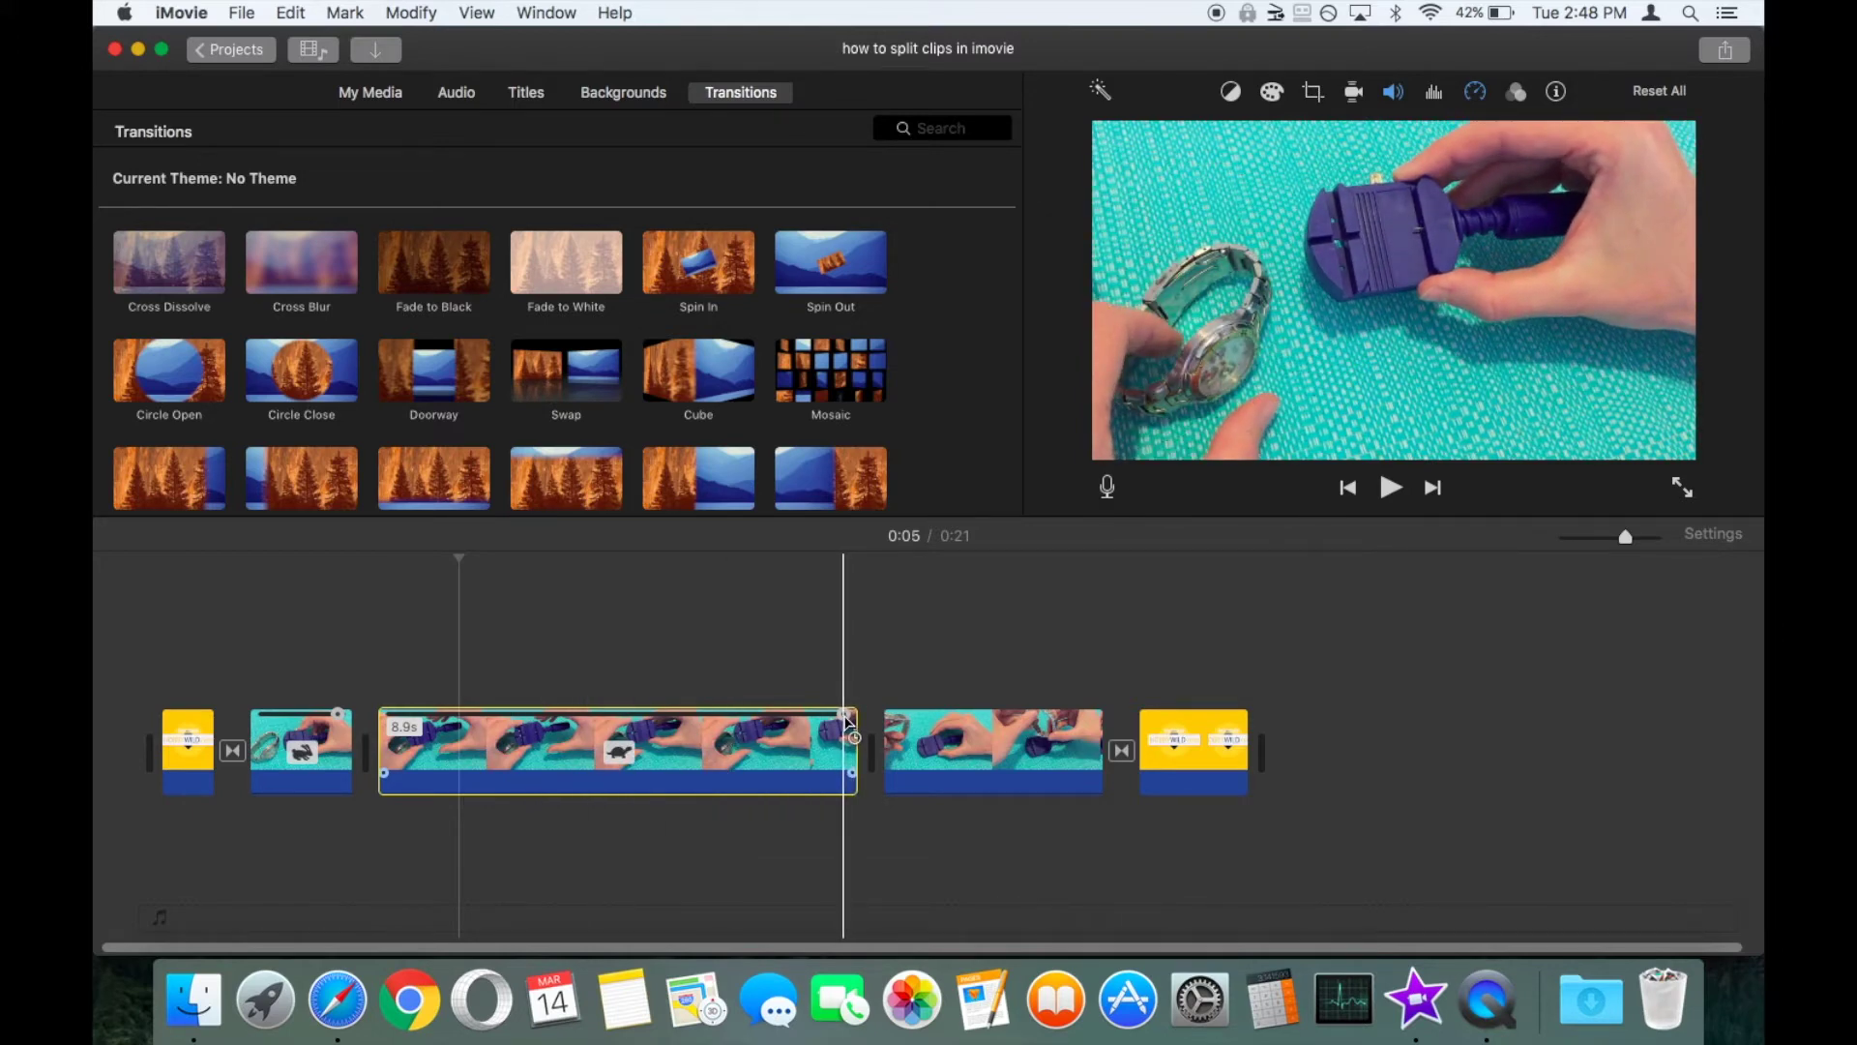
drag(846, 718, 929, 717)
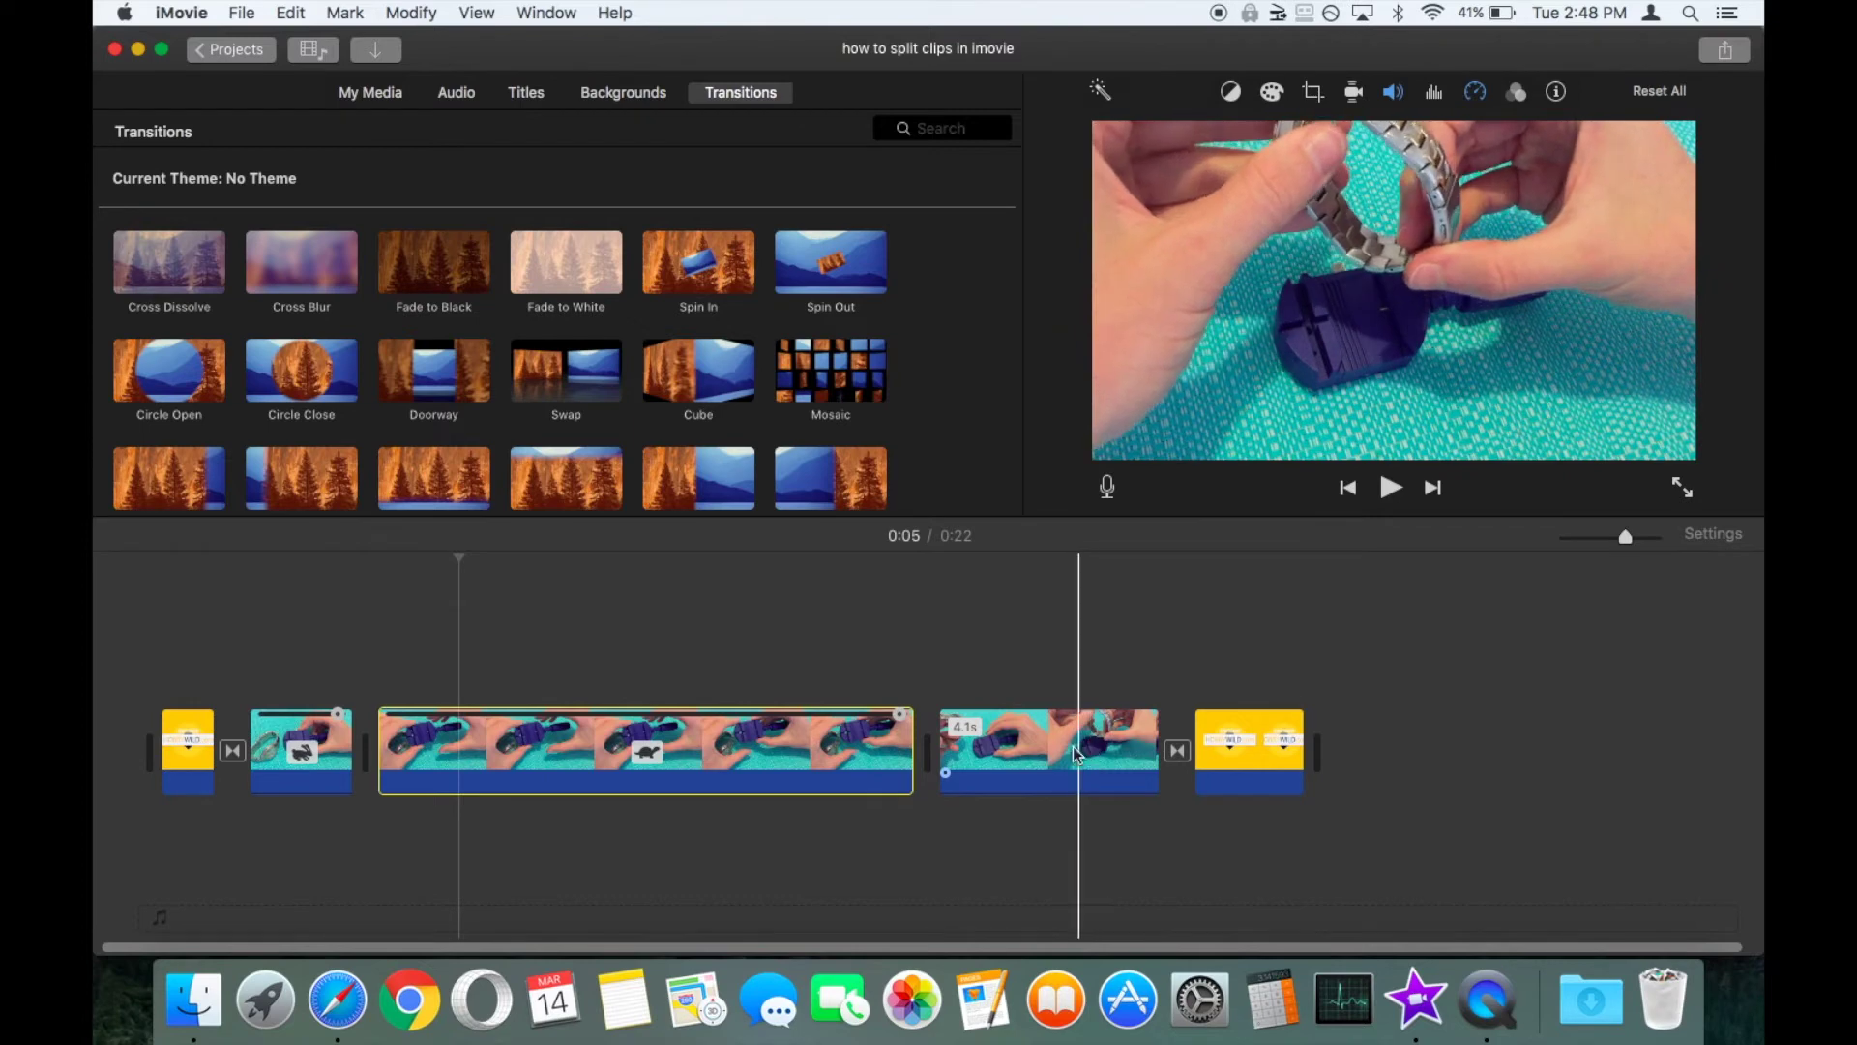
Add a 3-second freeze frame at 0:15 in the last part, then adjust its speed from 7.1 to 7.6 seconds.
click(1008, 758)
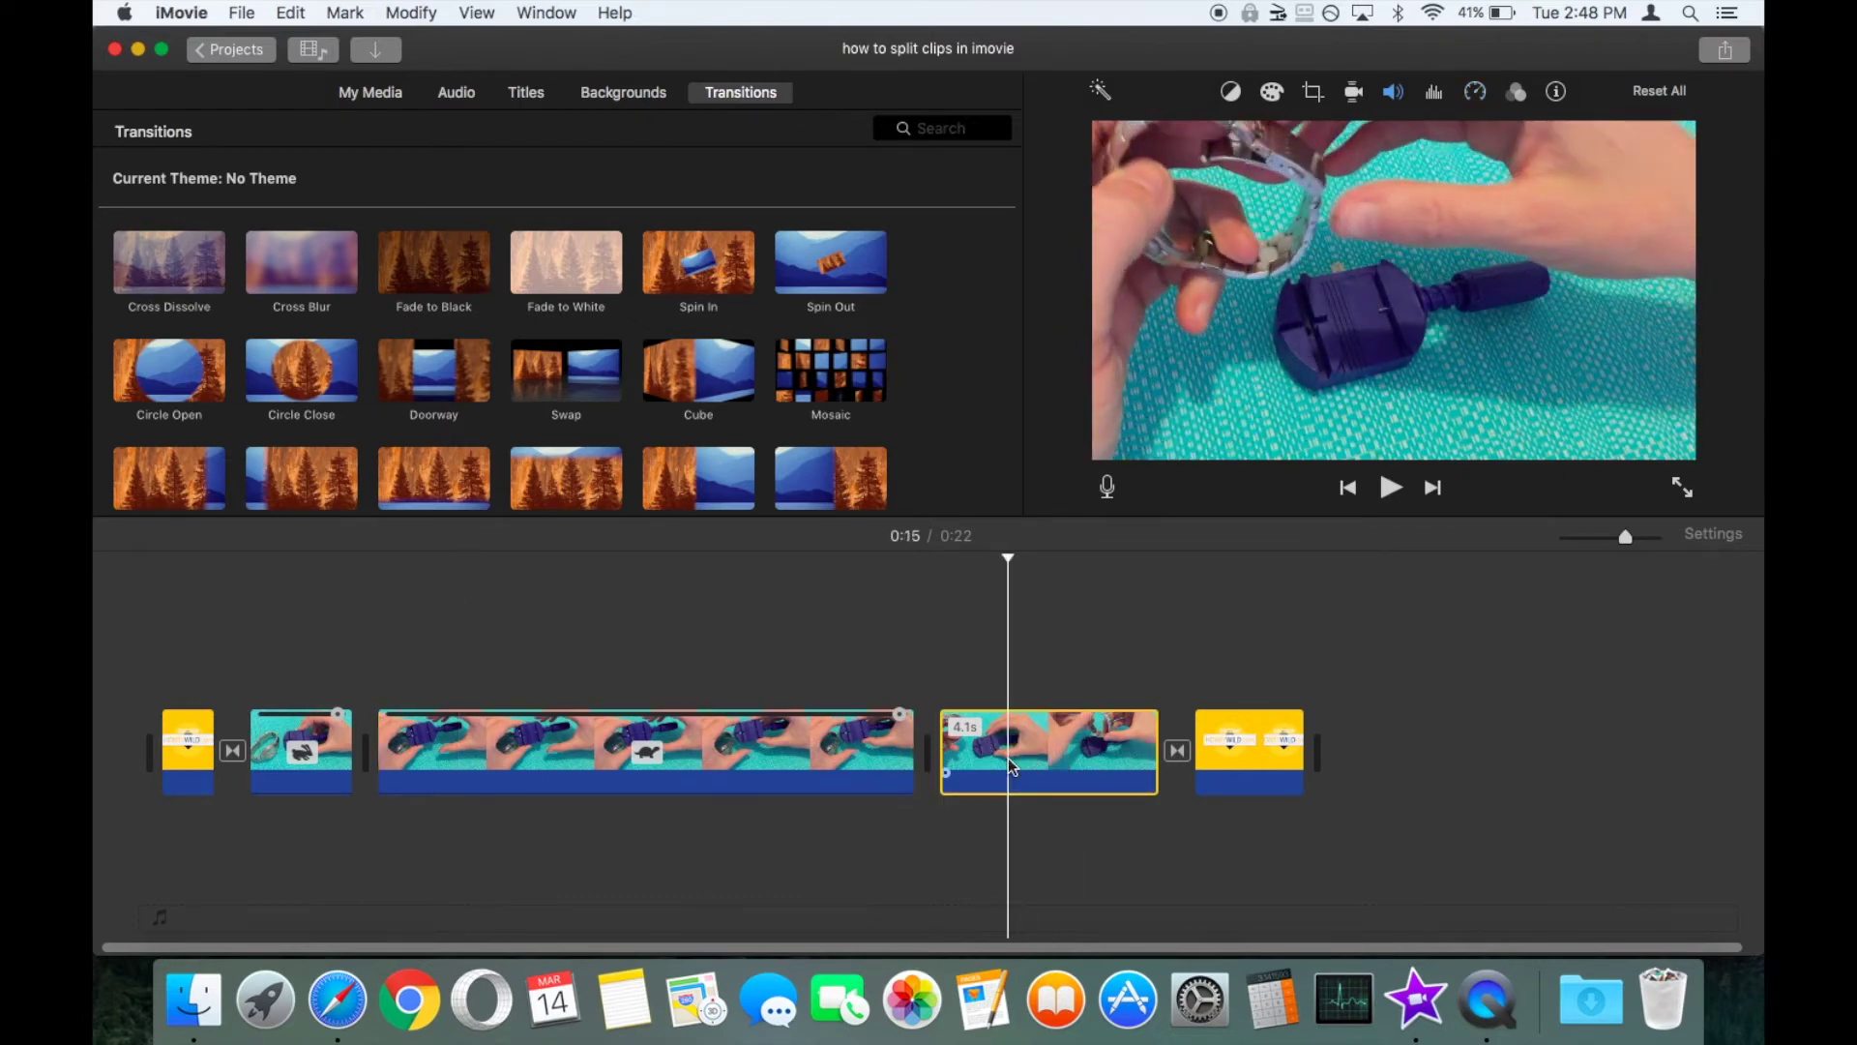
click(411, 11)
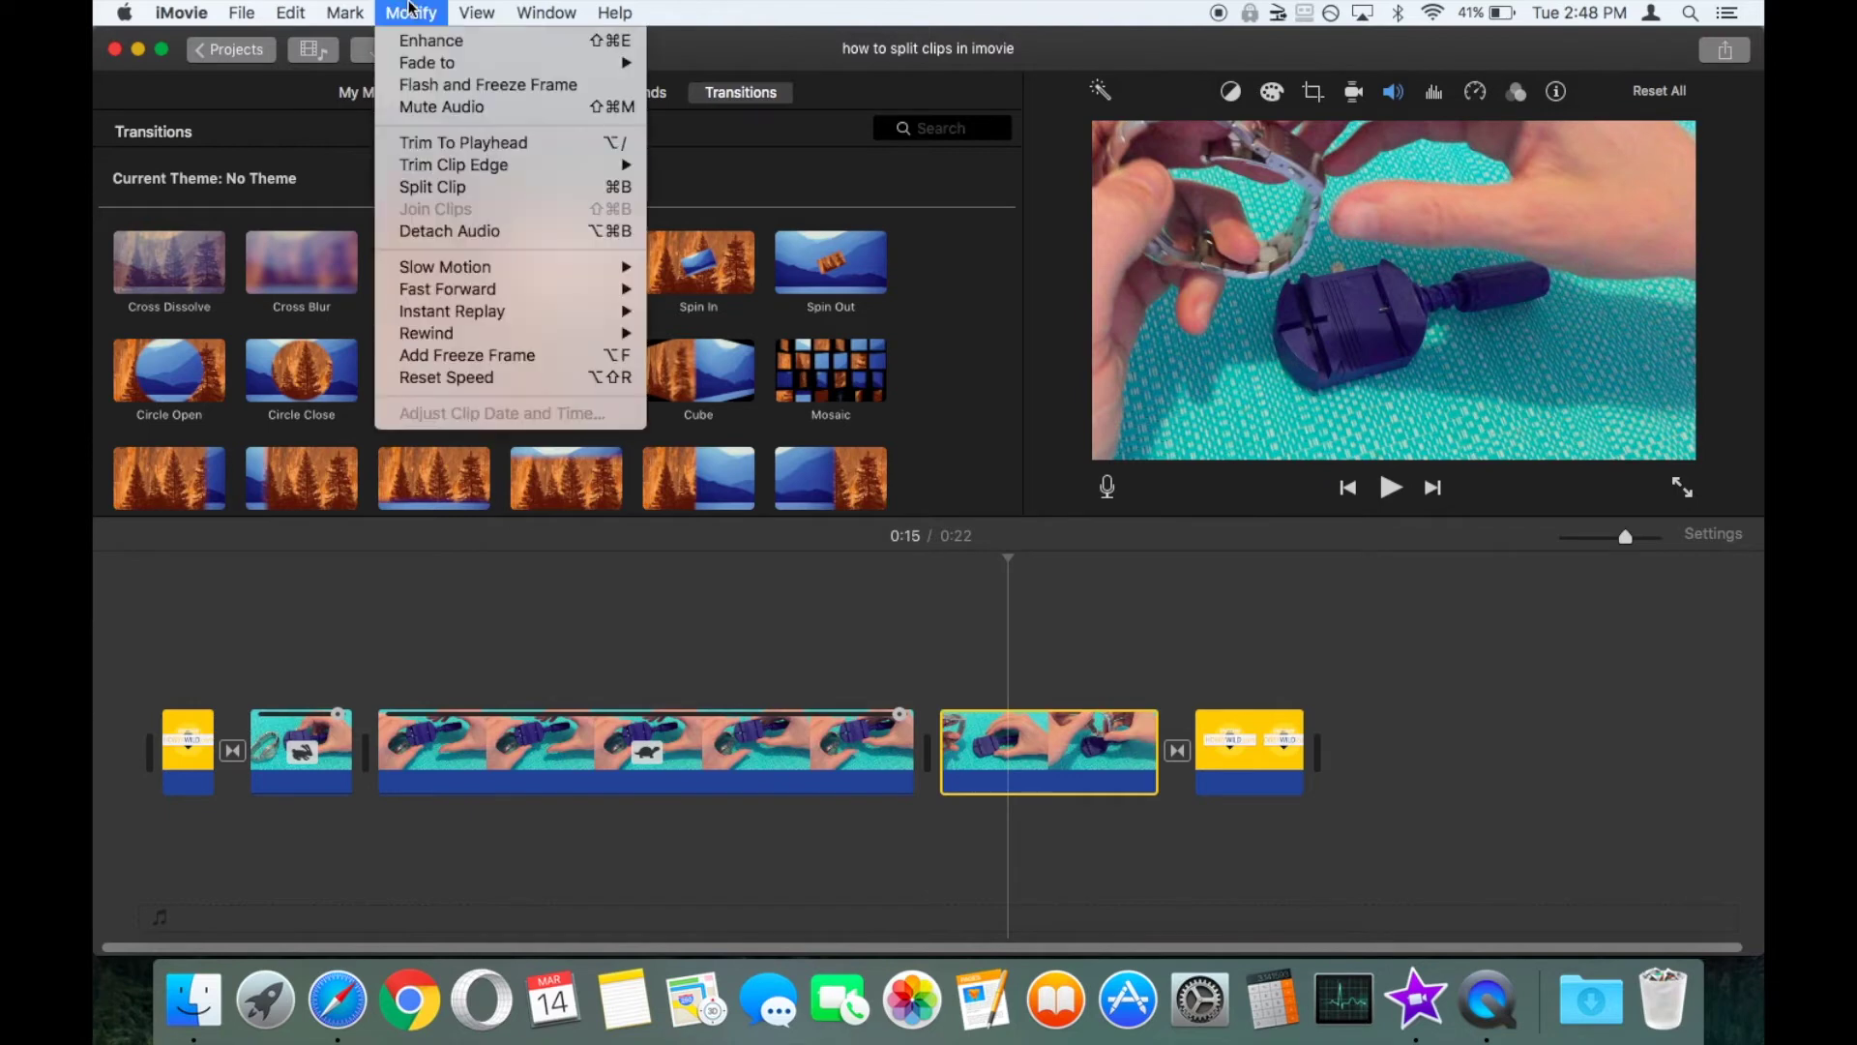
click(498, 355)
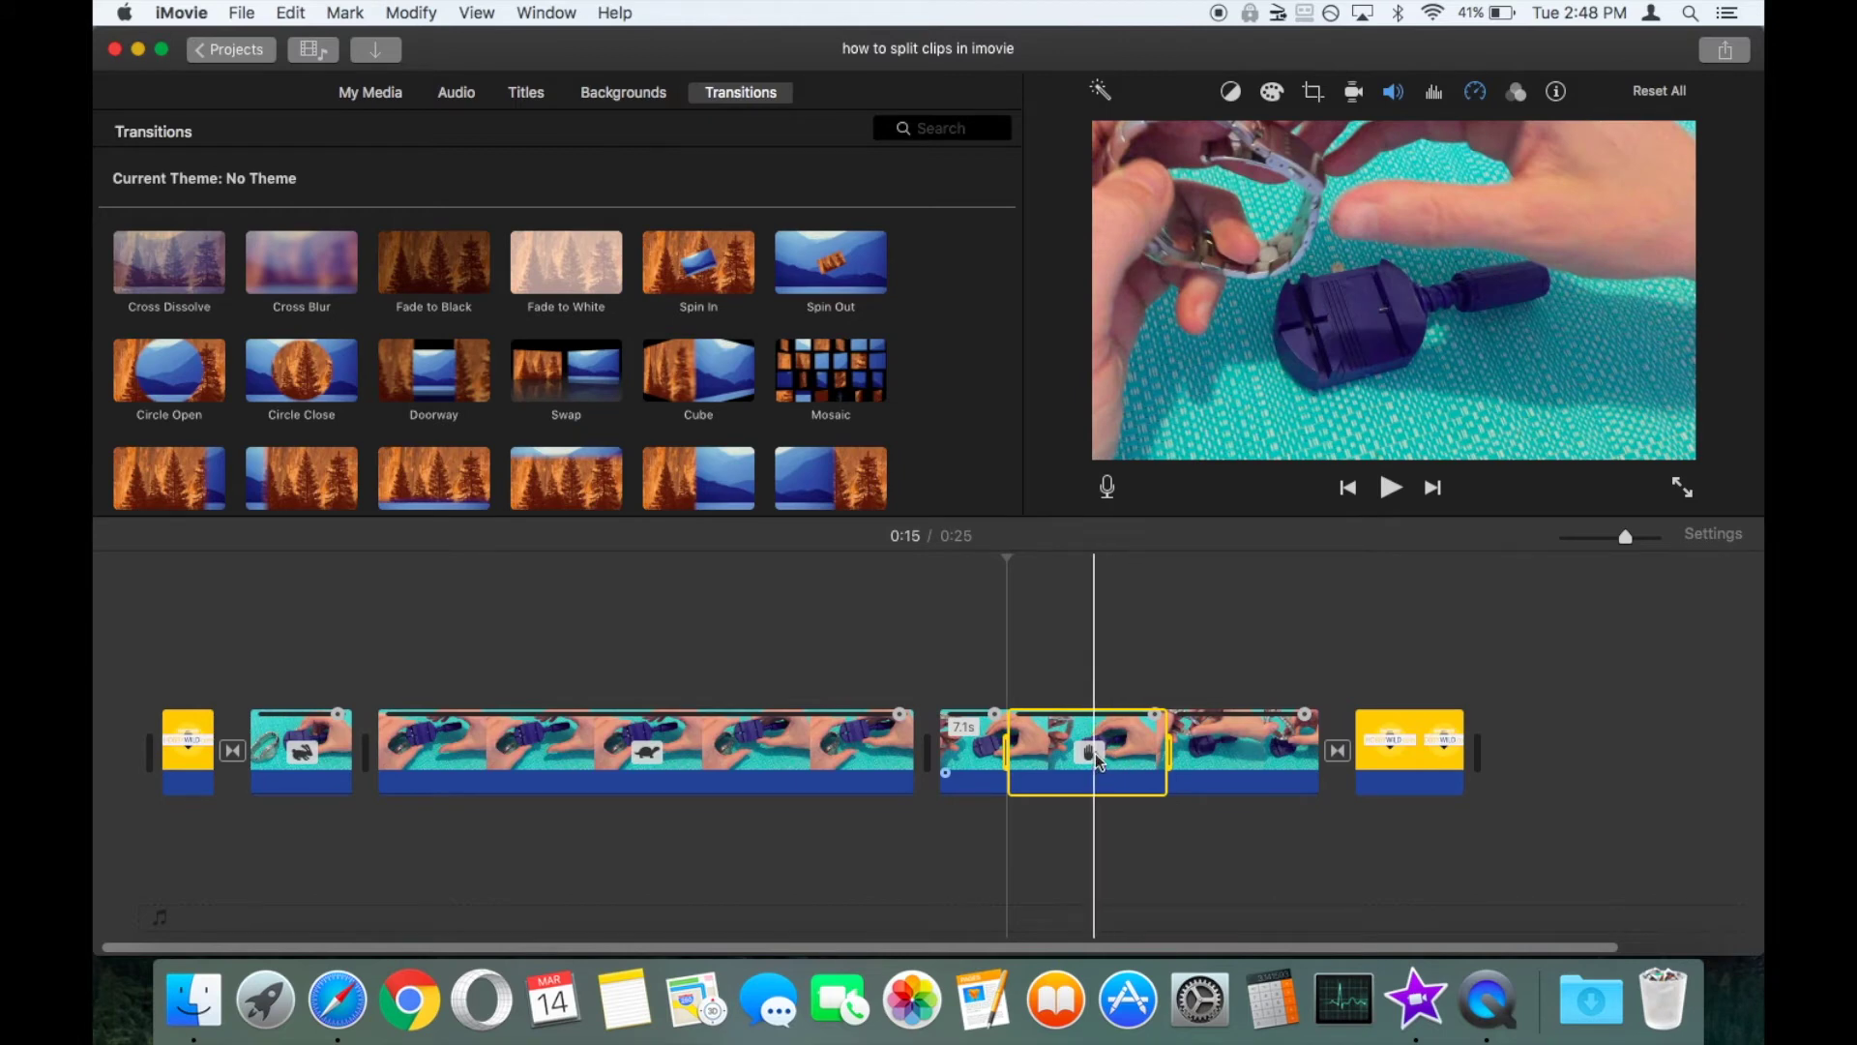
click(1158, 716)
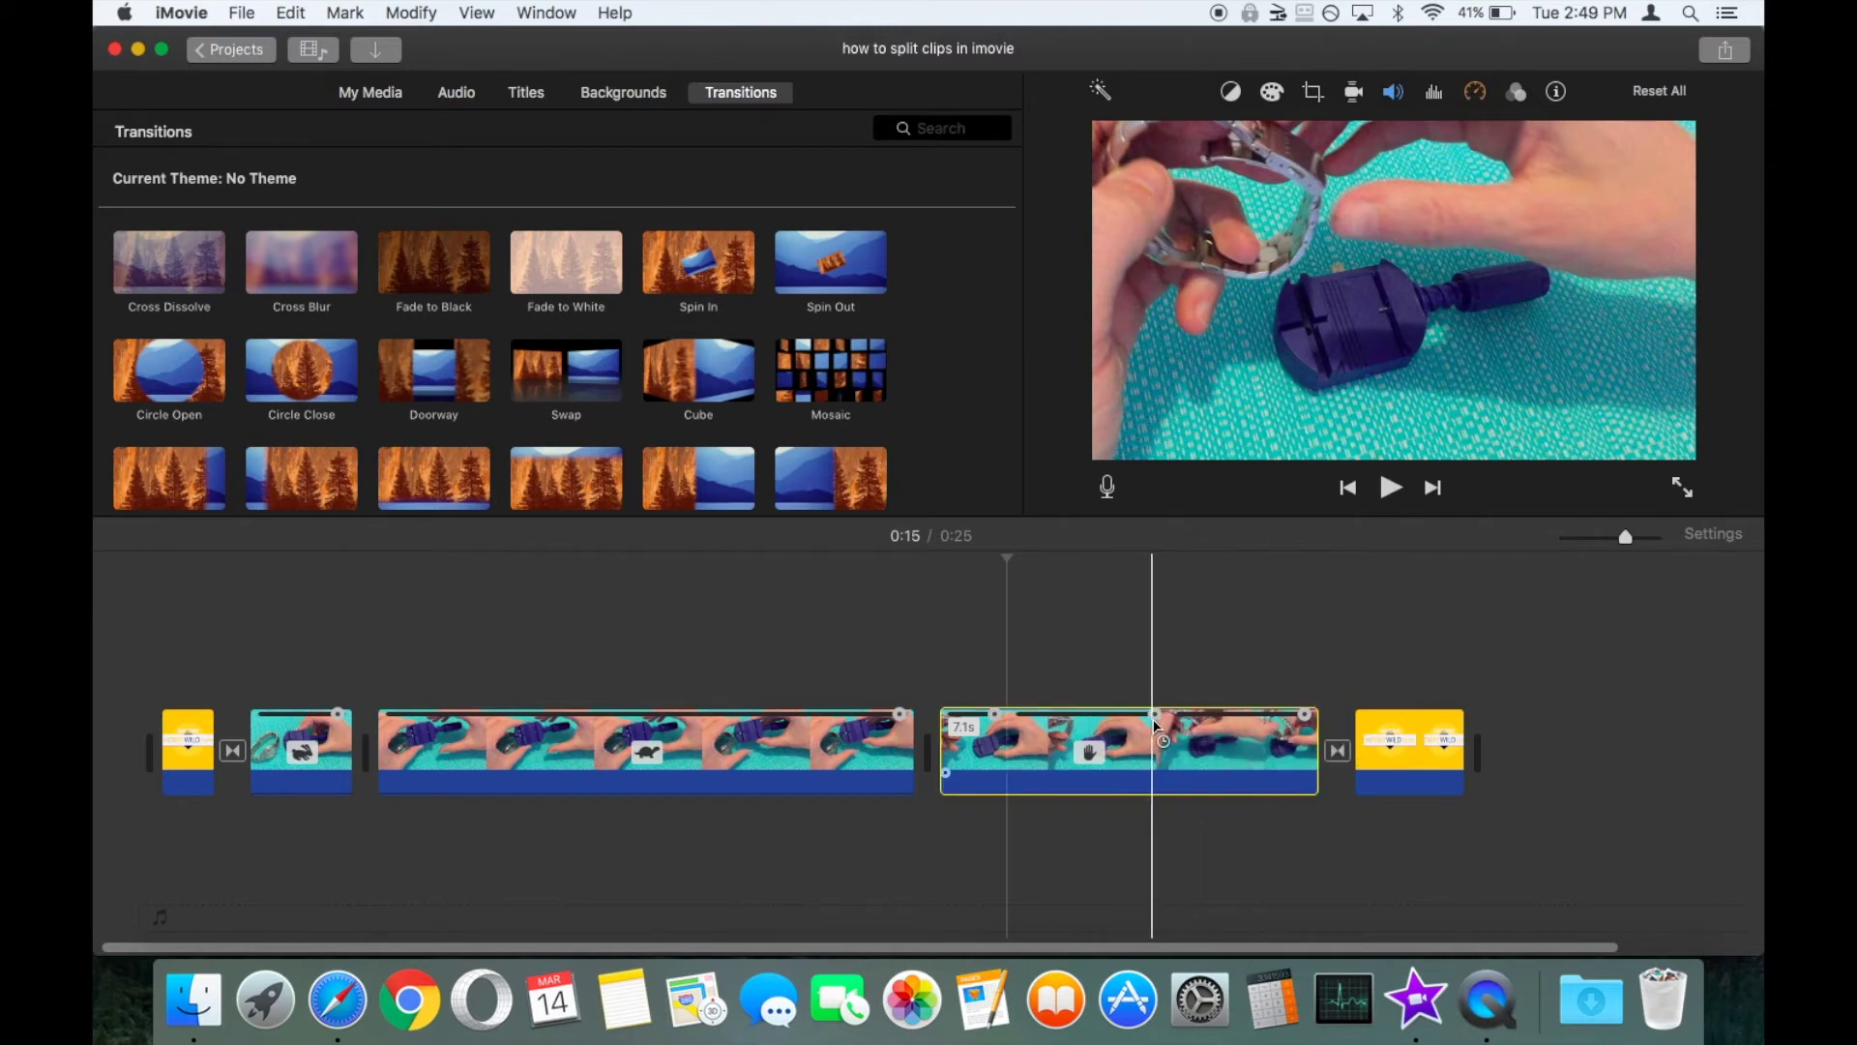
drag(1156, 723, 1100, 724)
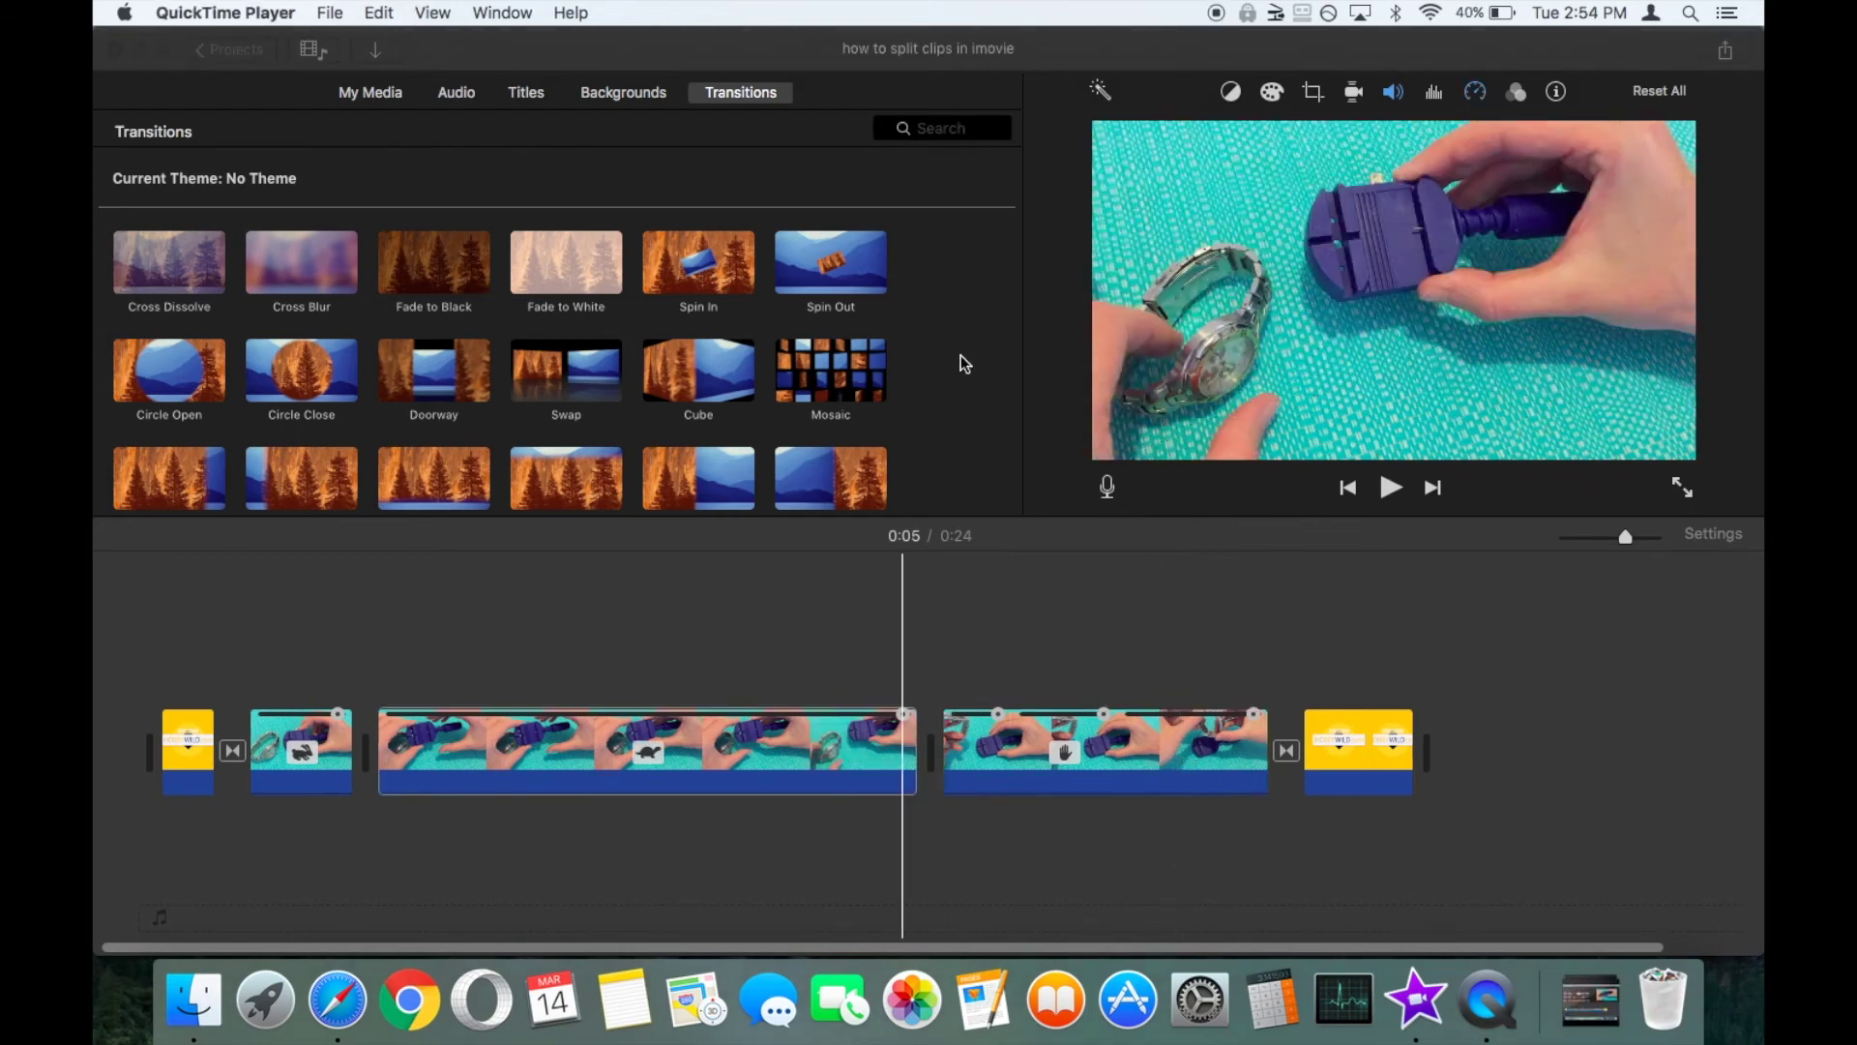
click(629, 741)
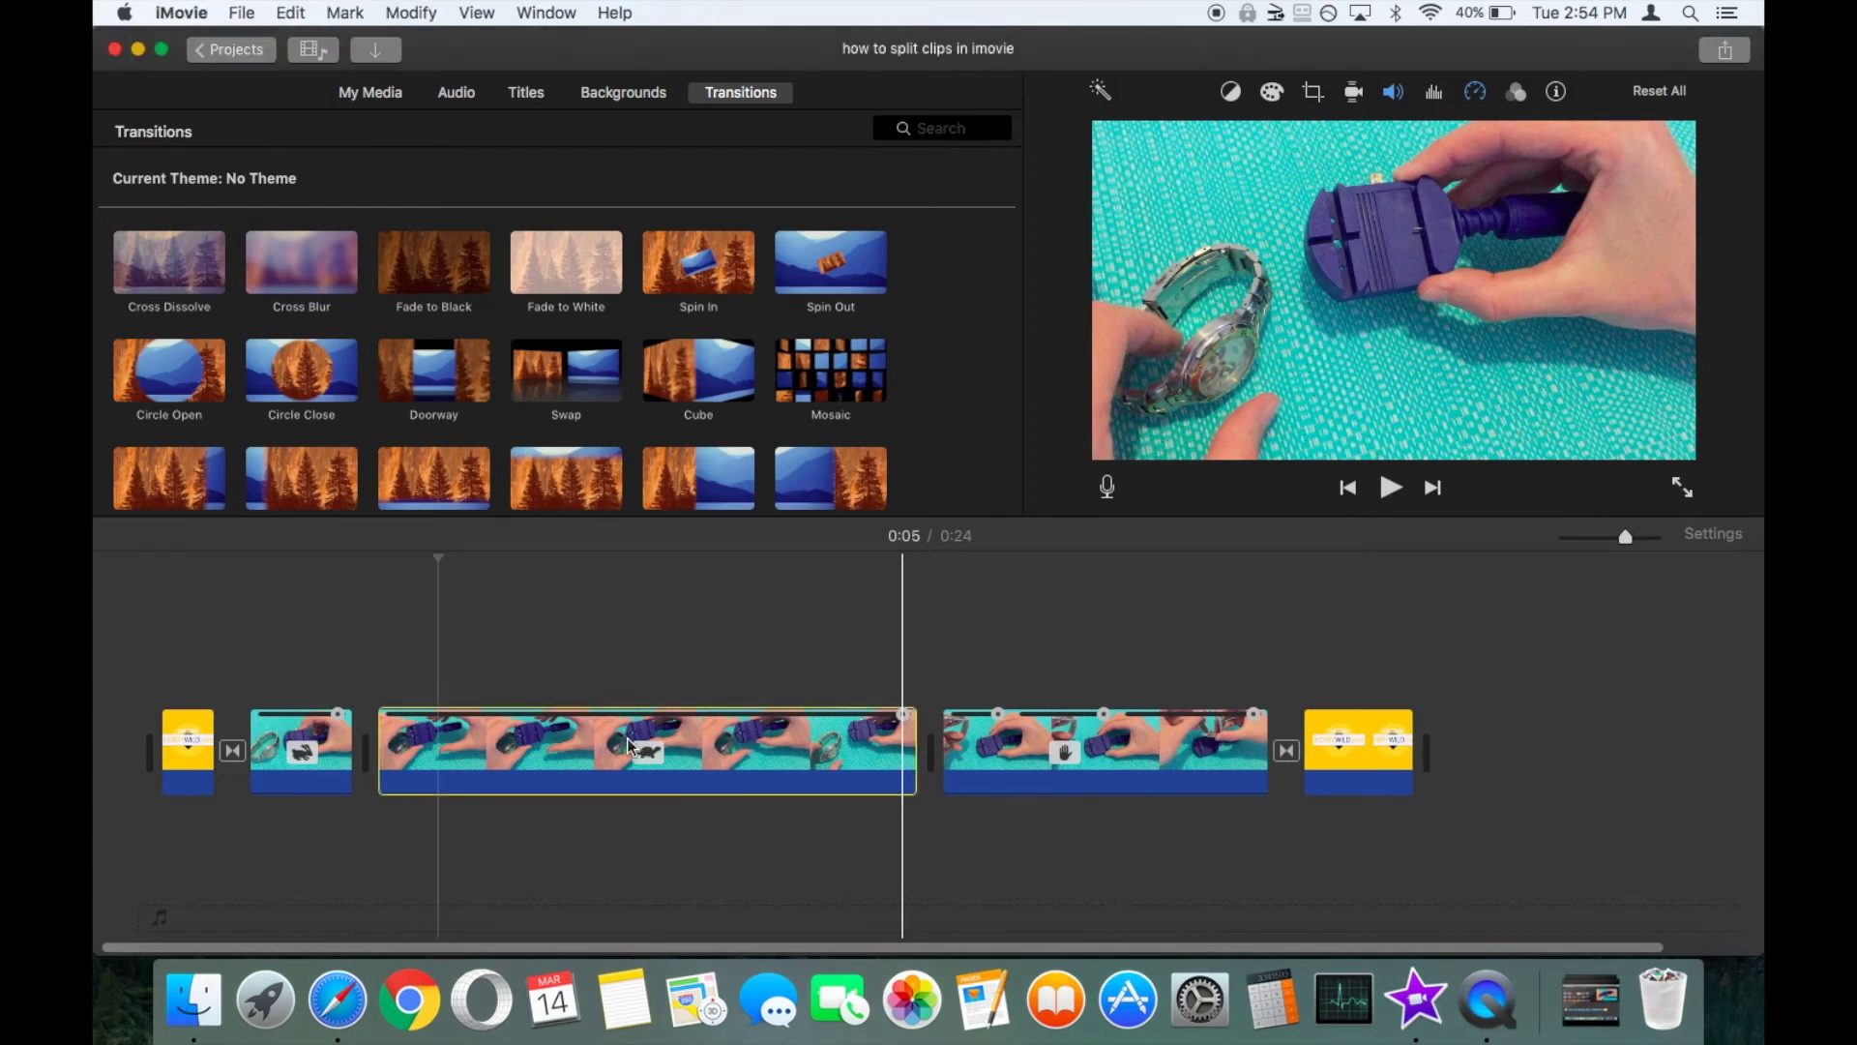
click(613, 735)
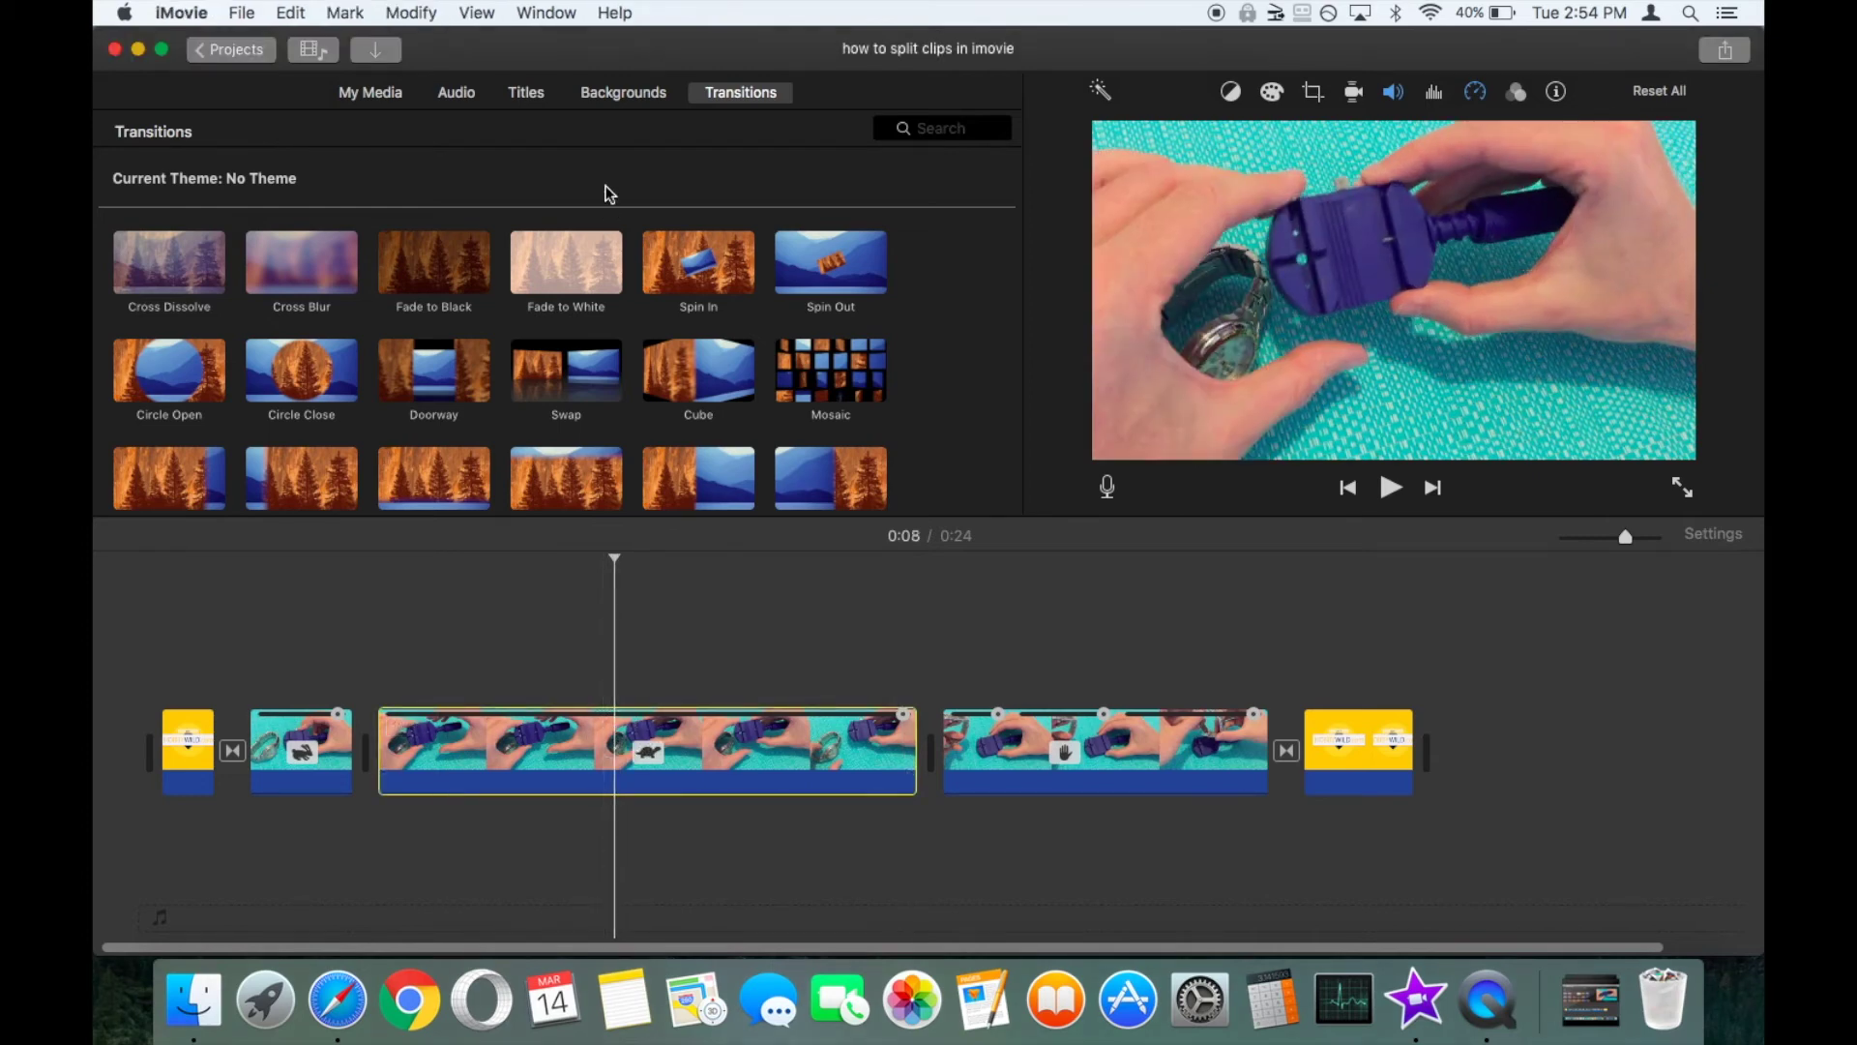
click(414, 12)
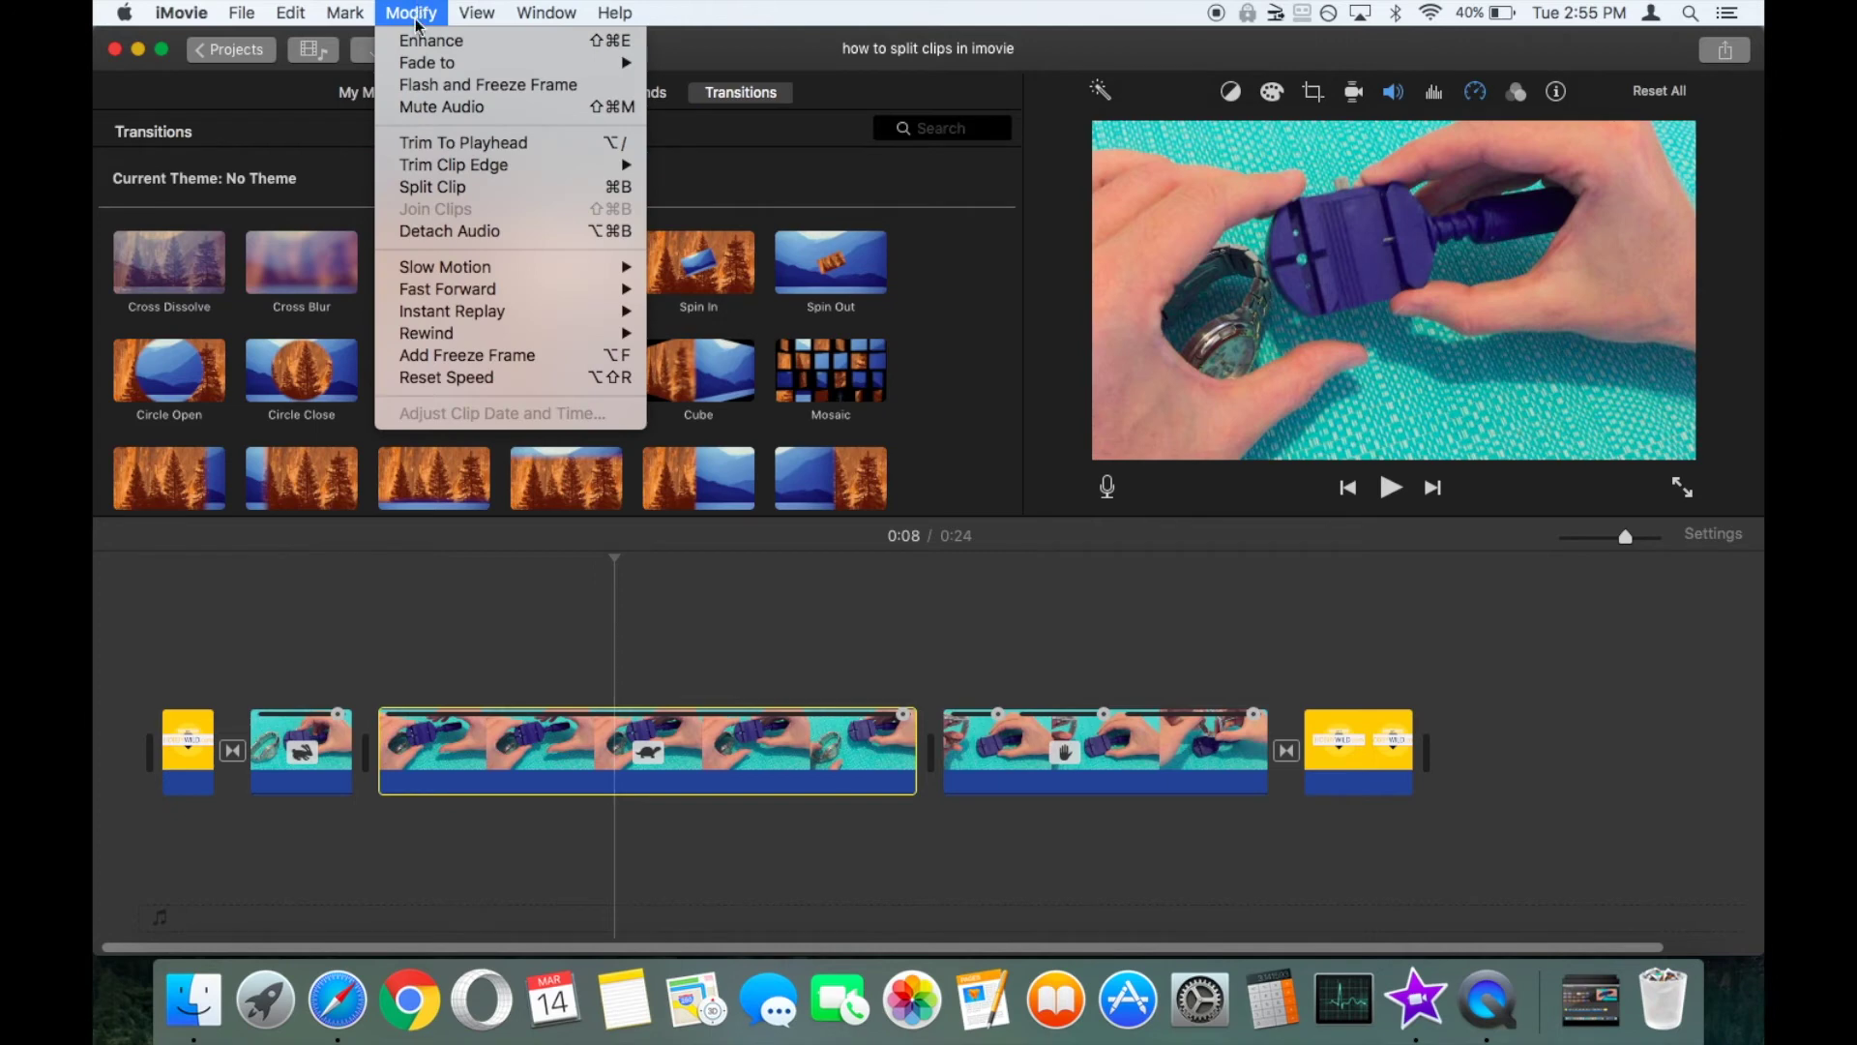
click(462, 380)
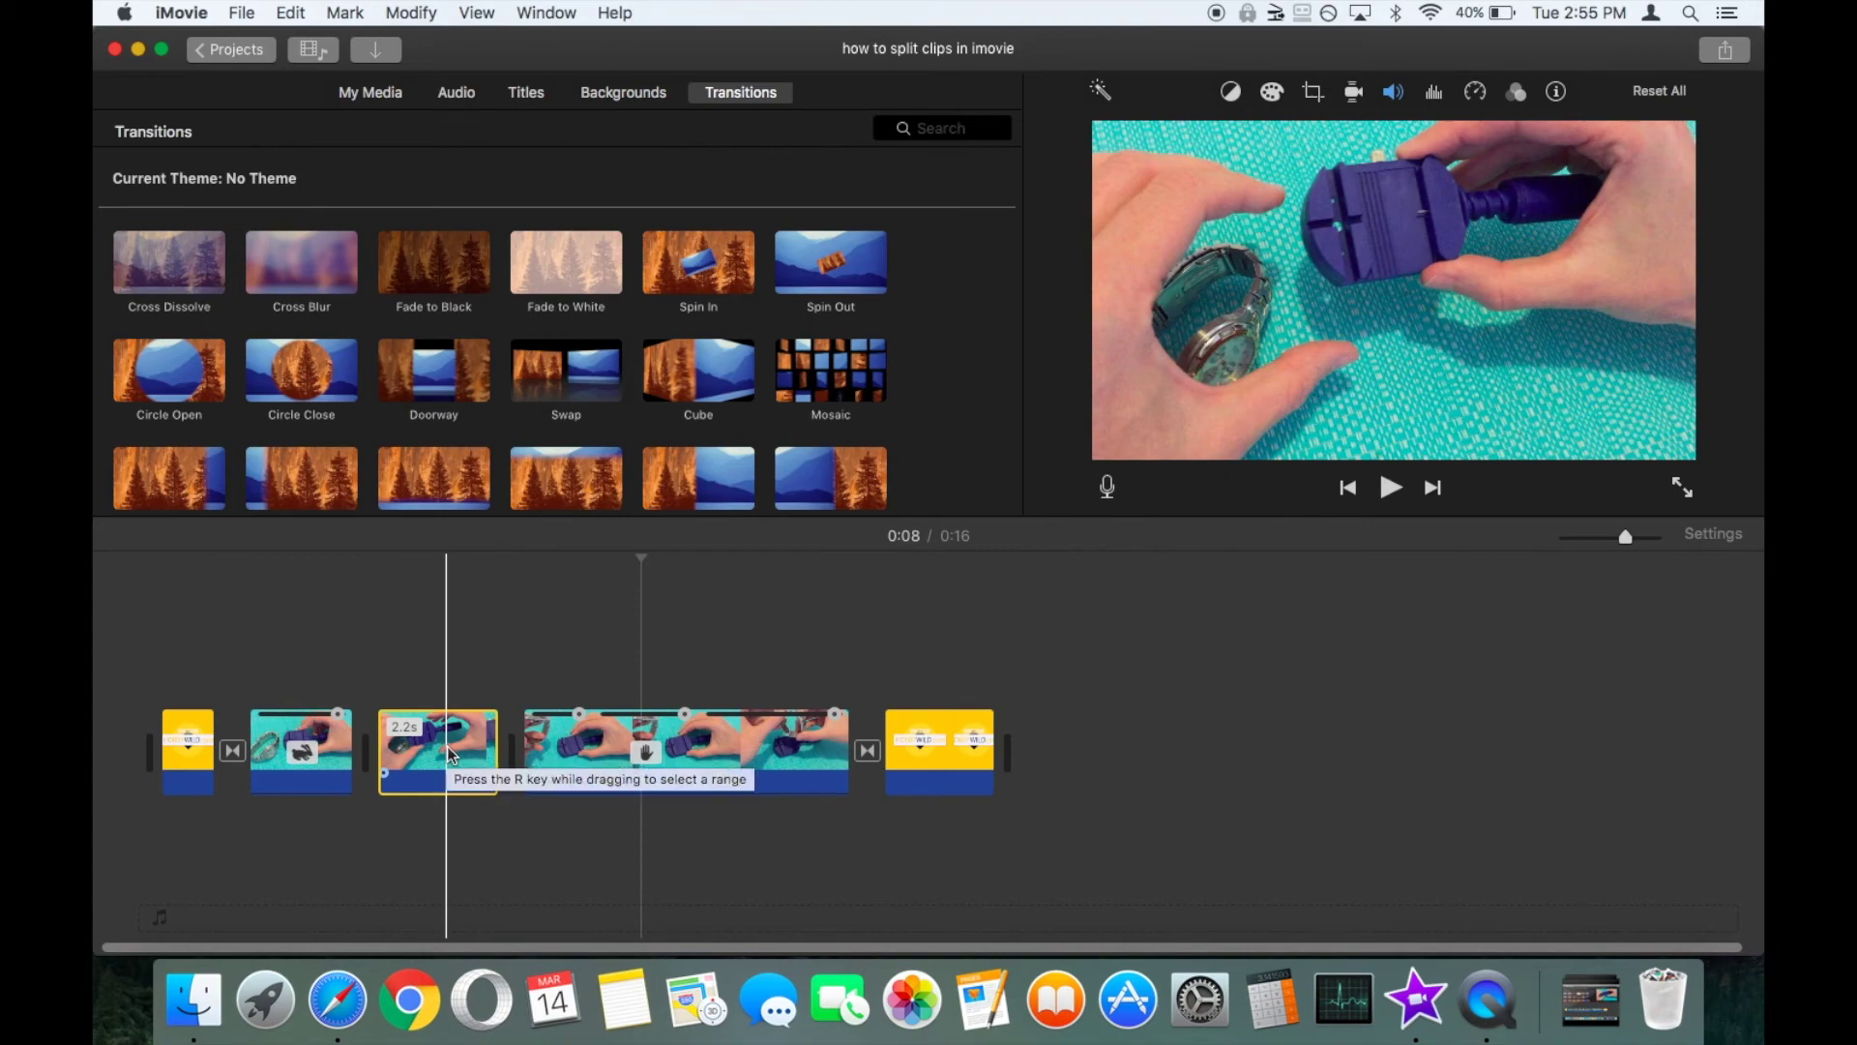
click(449, 746)
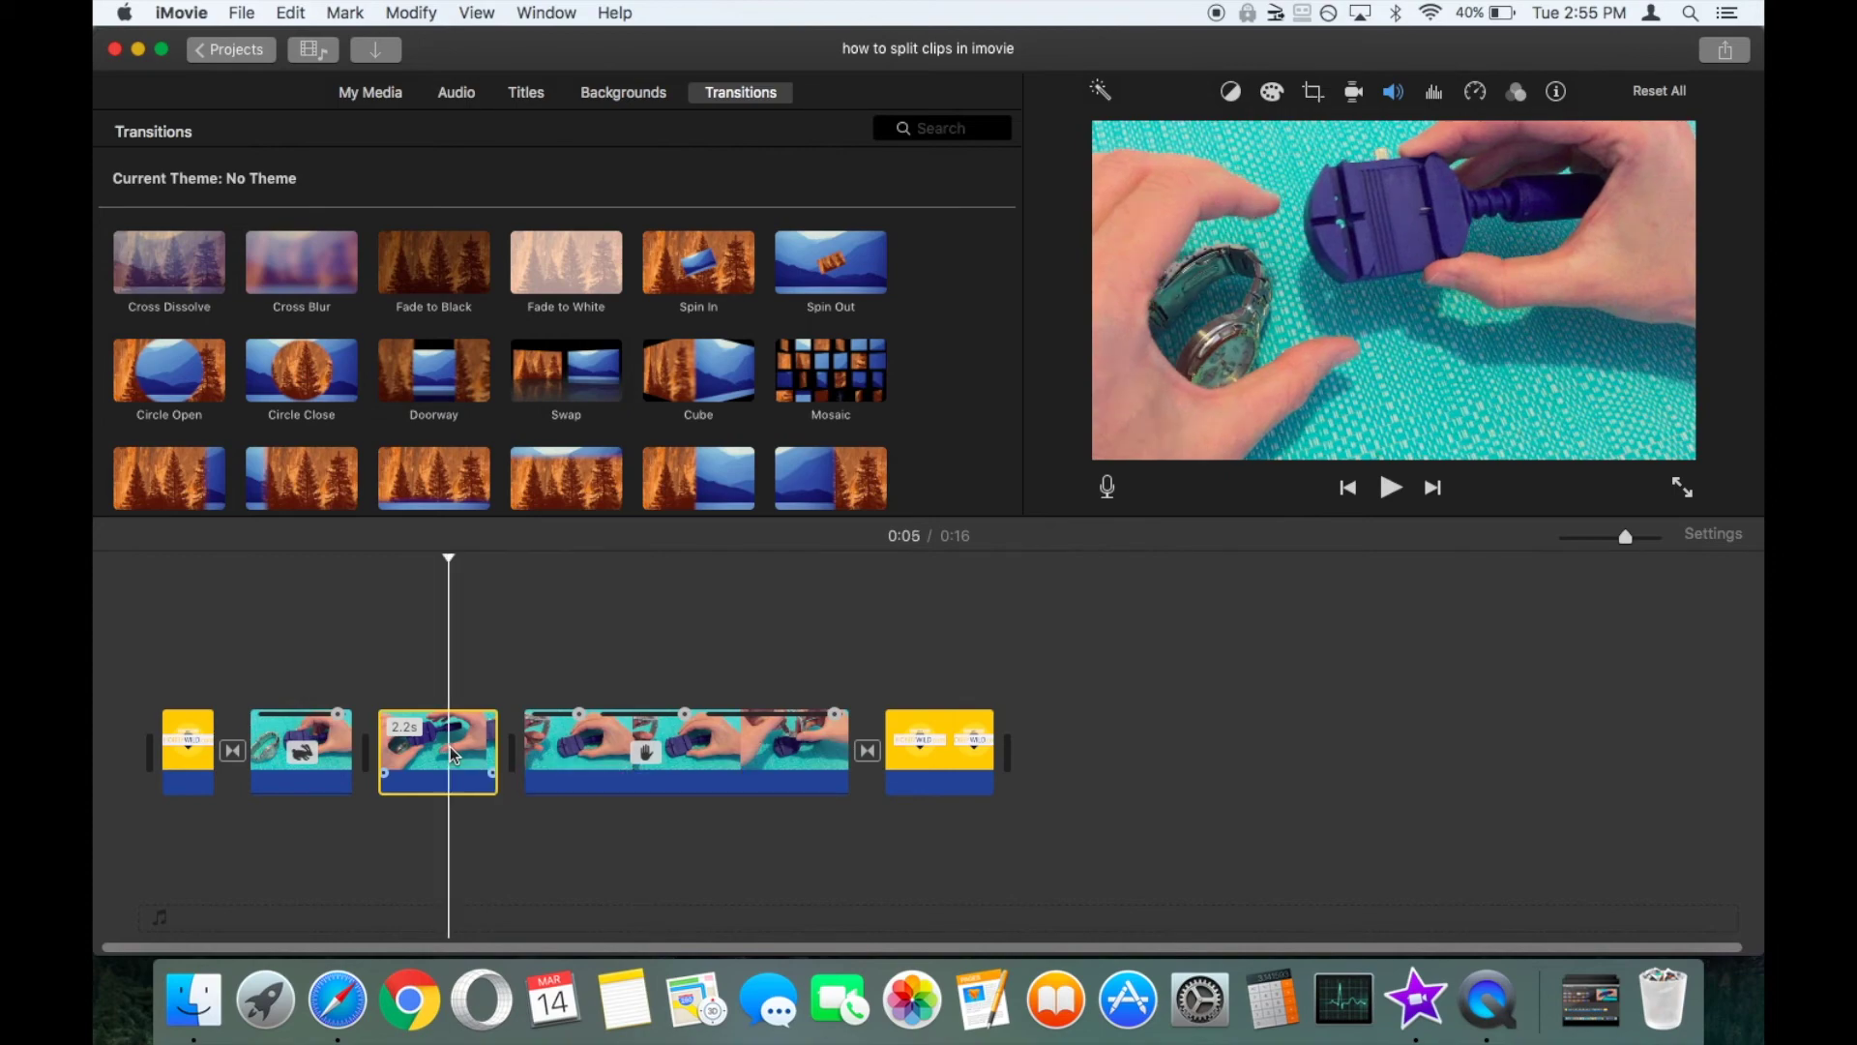
key(super+z)
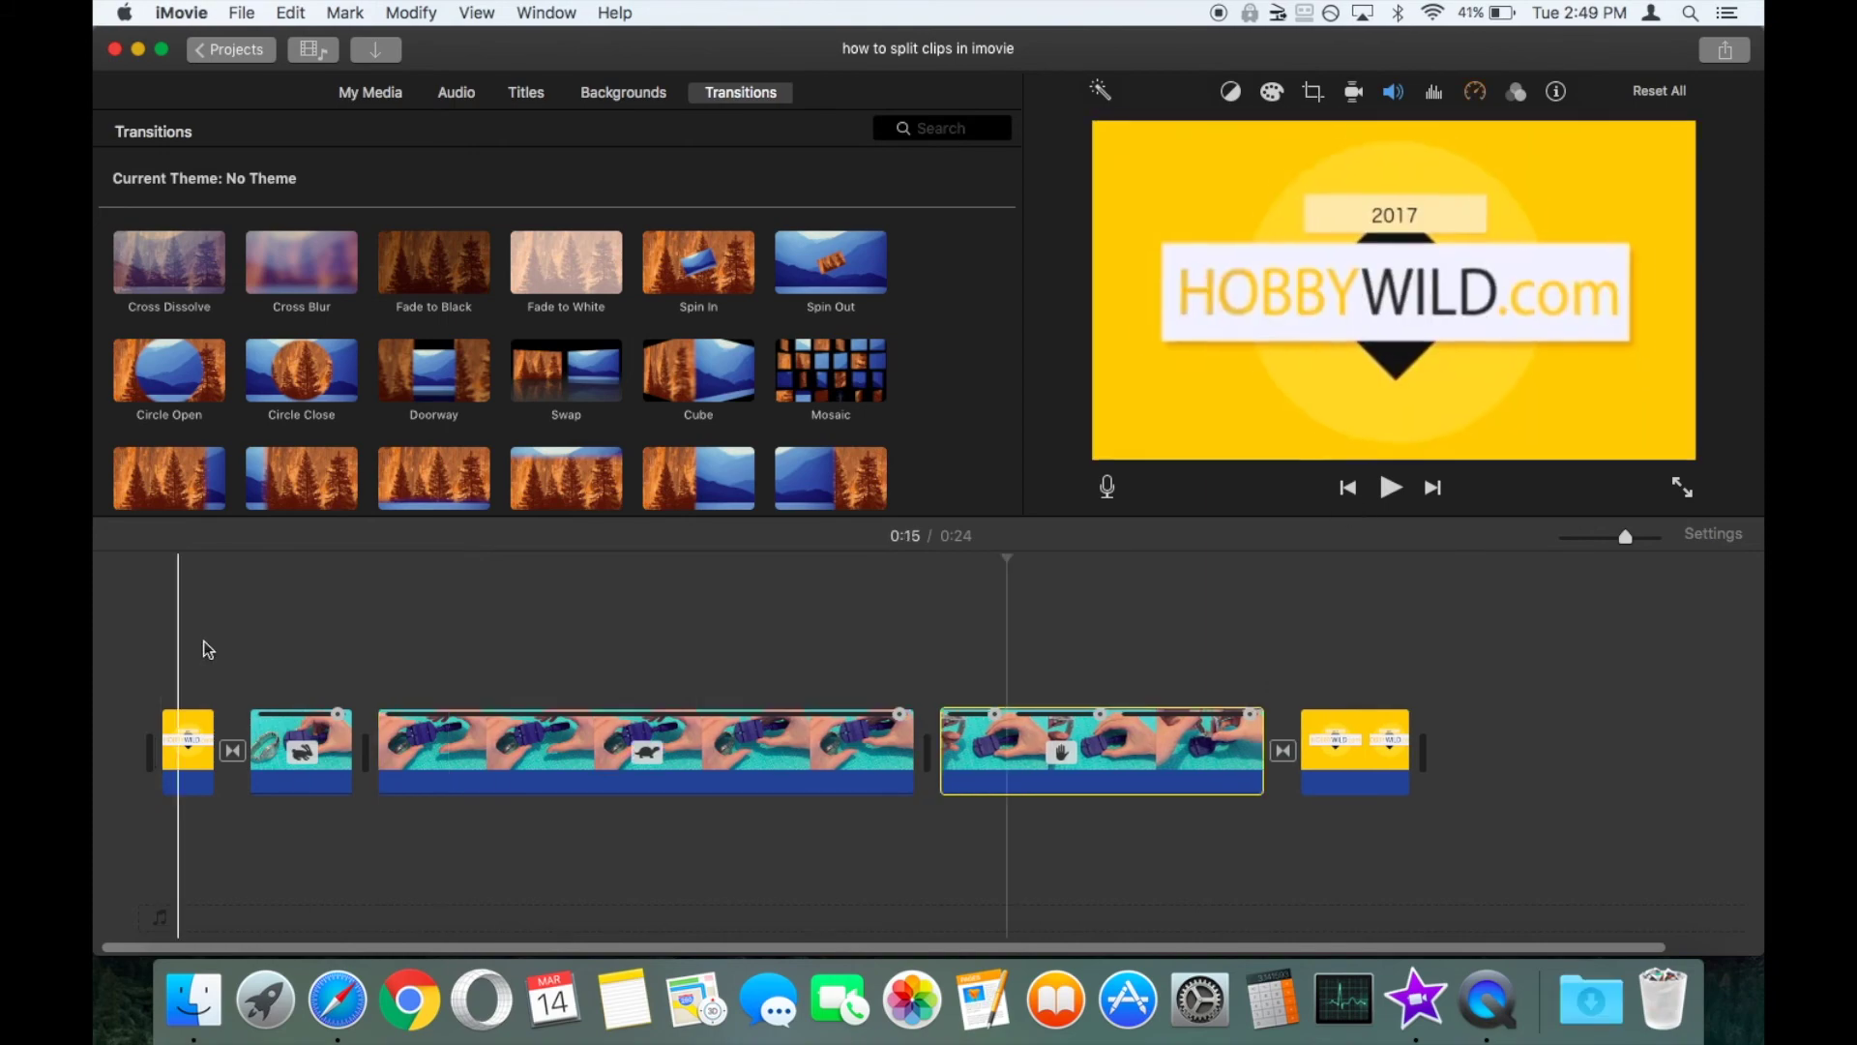
Play the whole project from the beginning, restarting playback near the start.
click(202, 640)
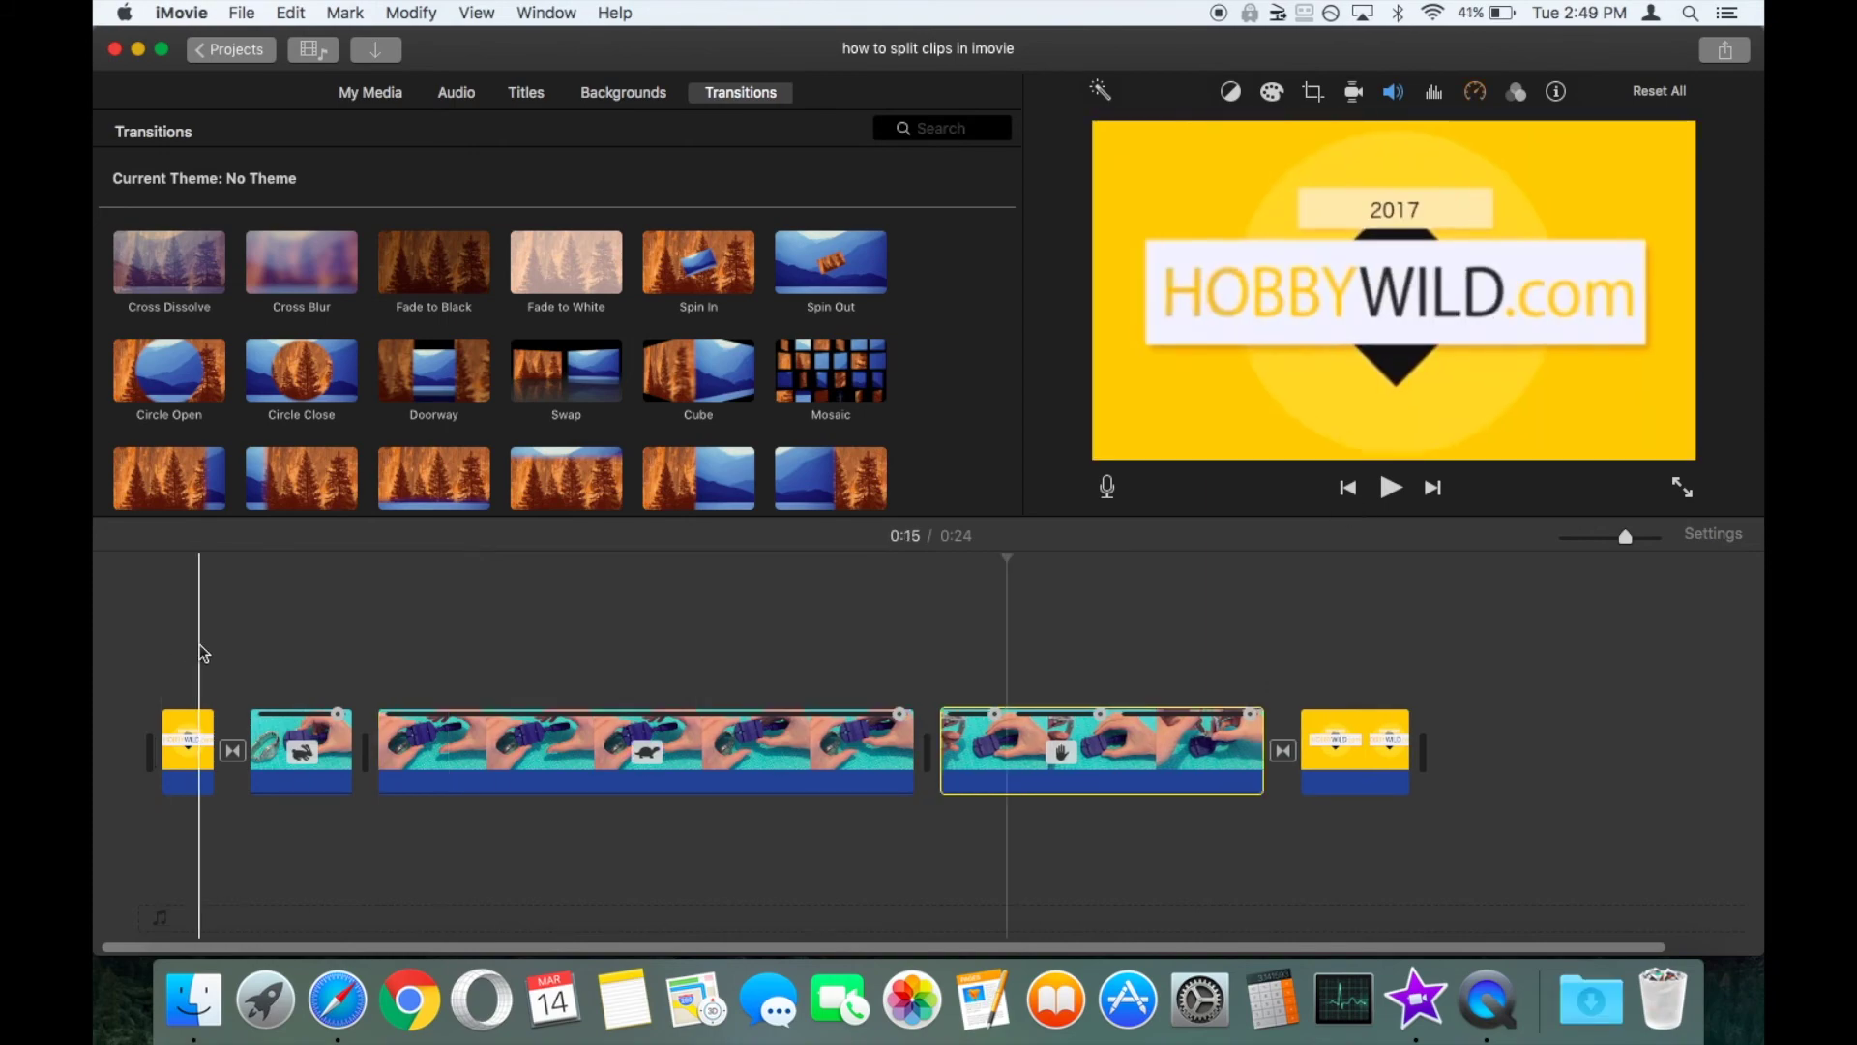
key(space)
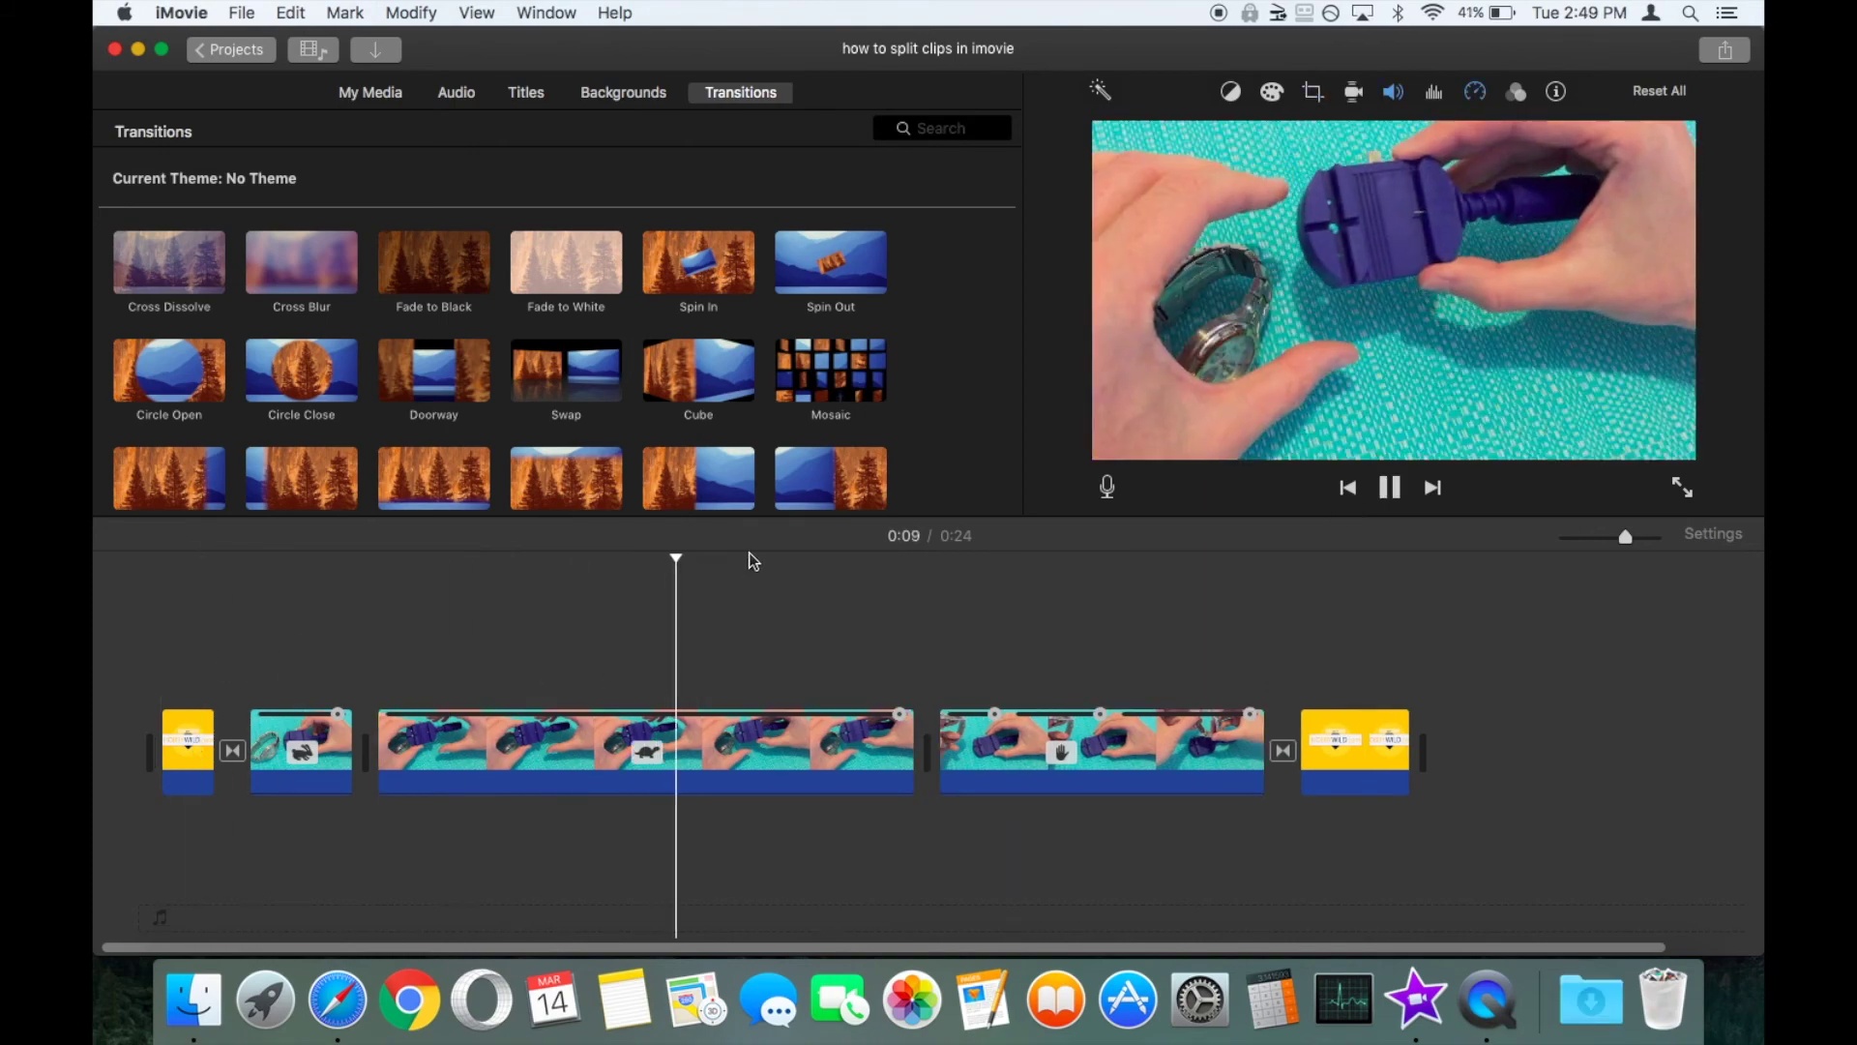
click(180, 685)
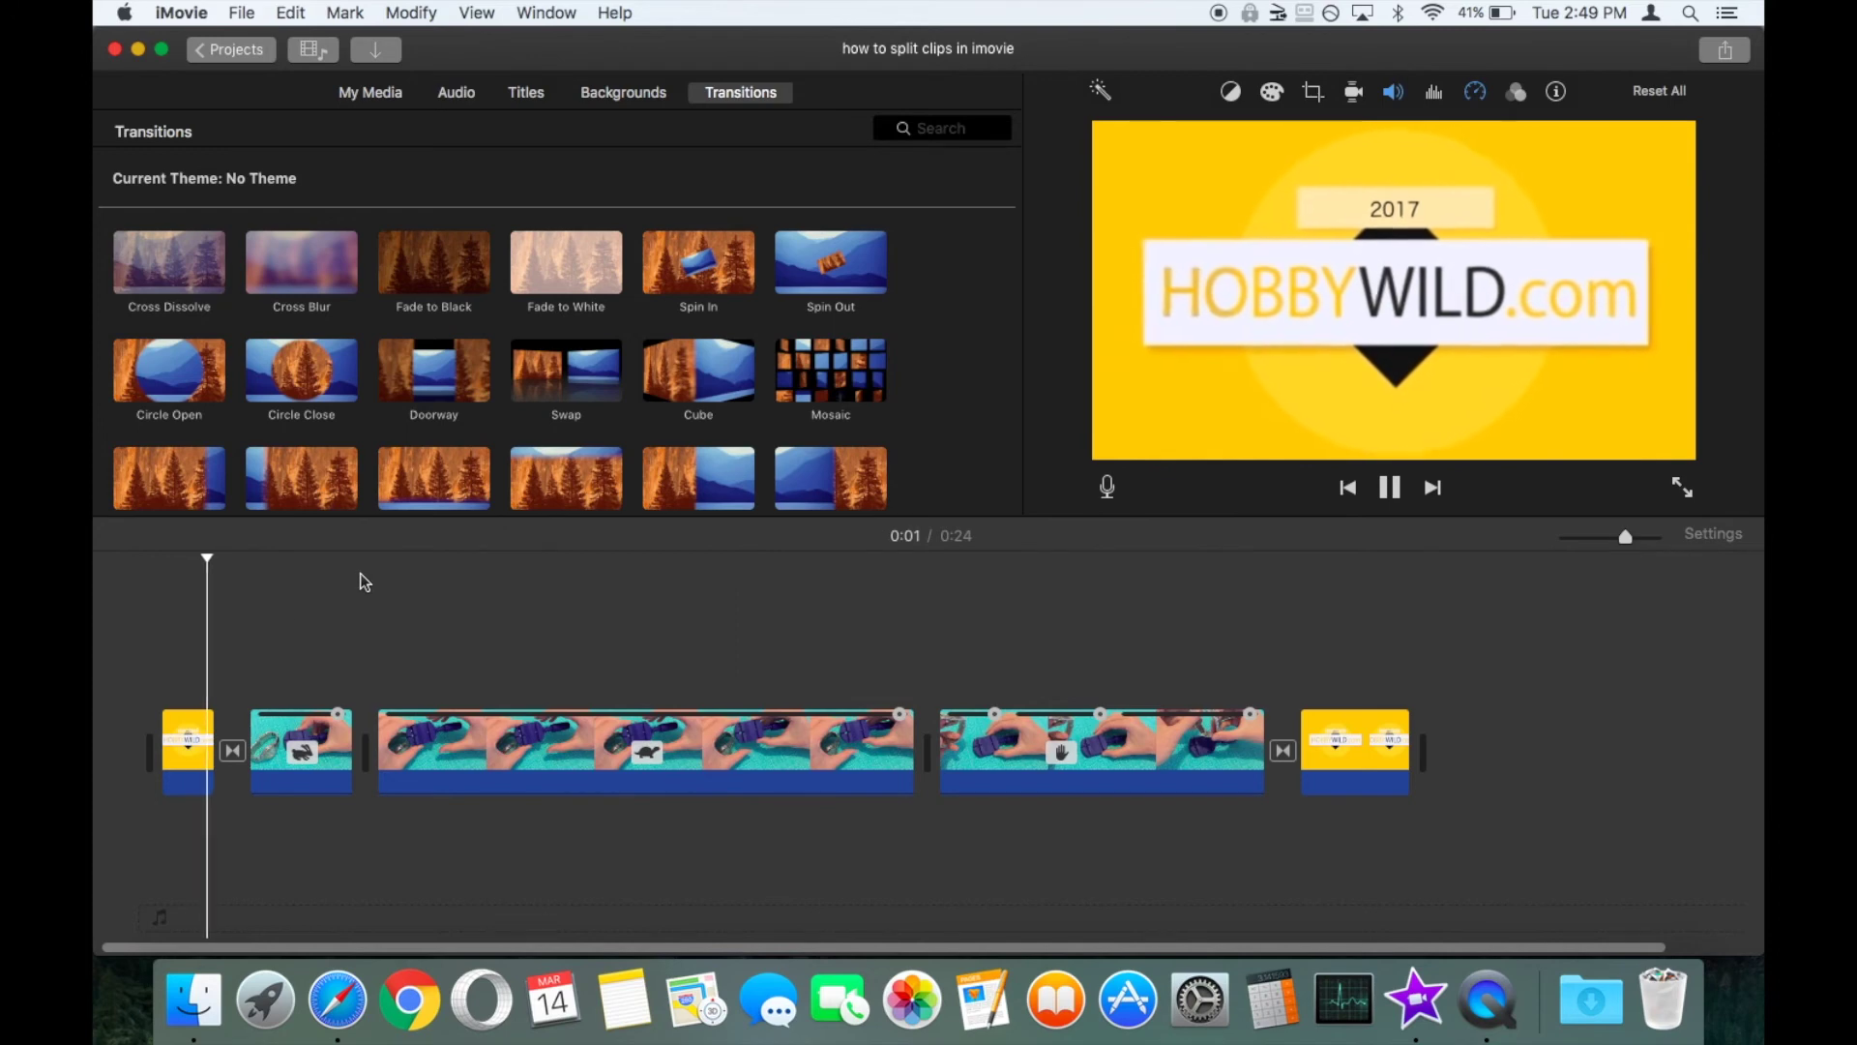